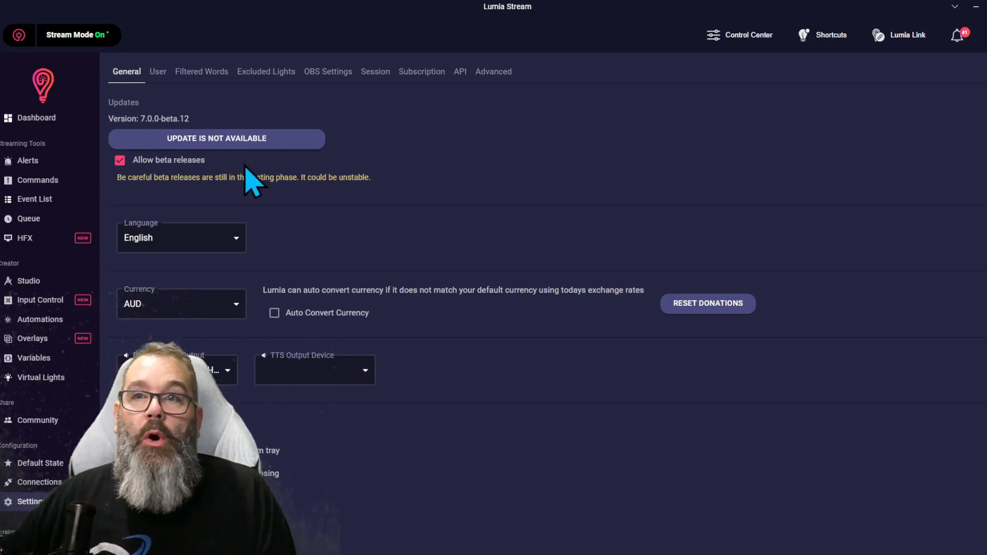
Step: Create a new 1080p overlay named "Turtle Testing"
click(37, 338)
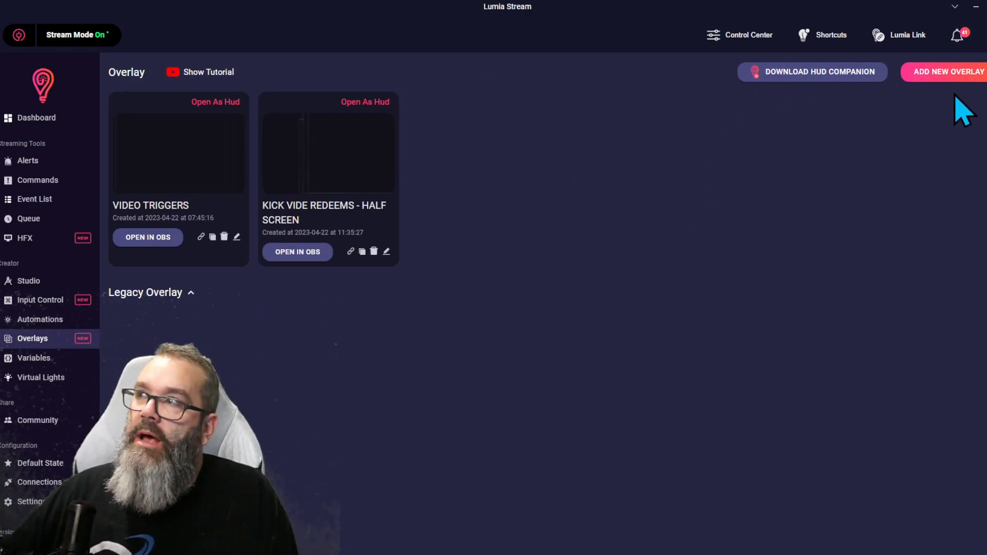
click(945, 73)
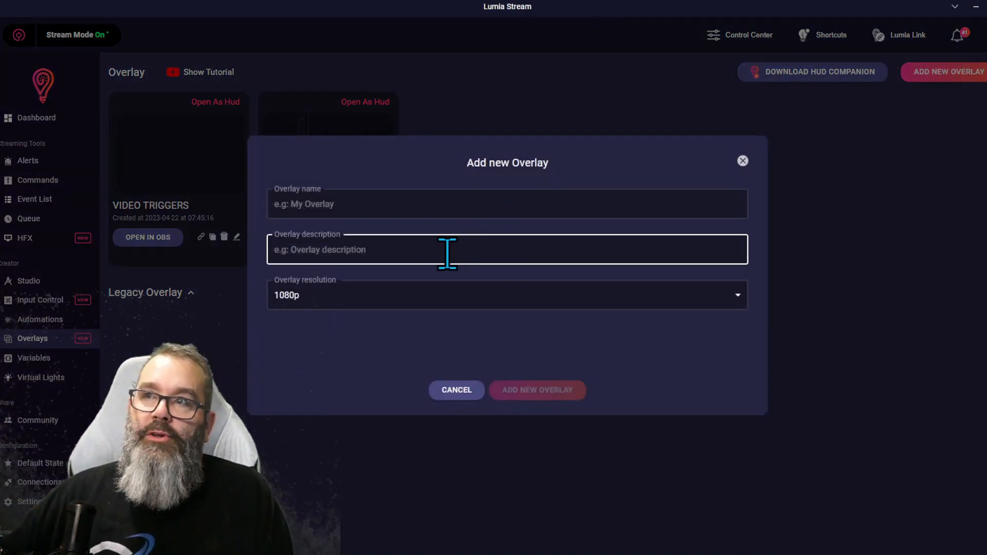
click(355, 204)
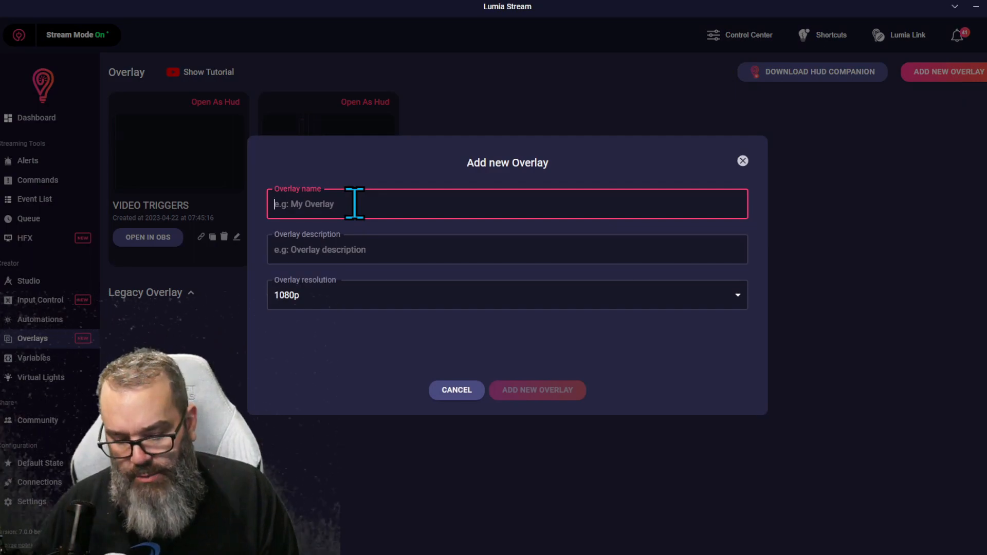
text(Turtle Testing)
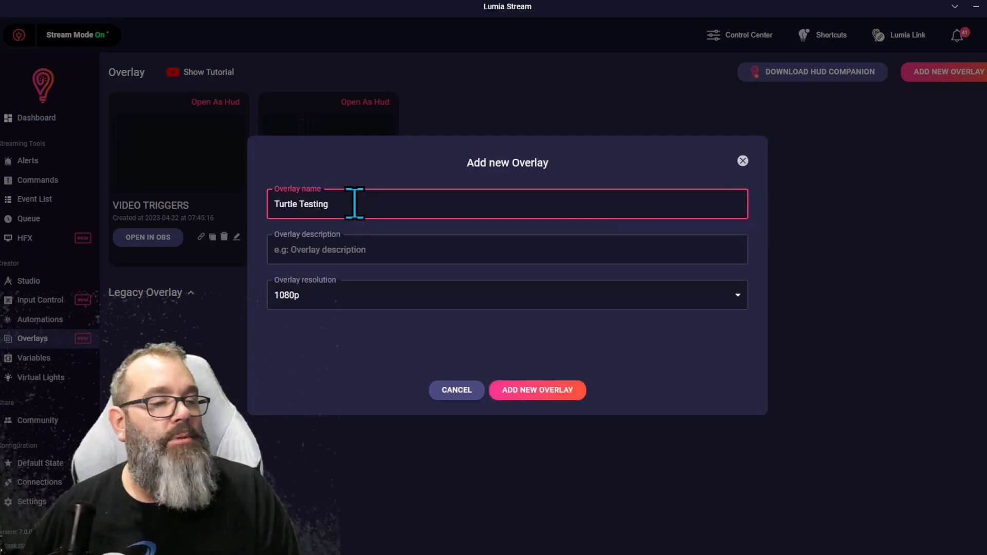
click(563, 391)
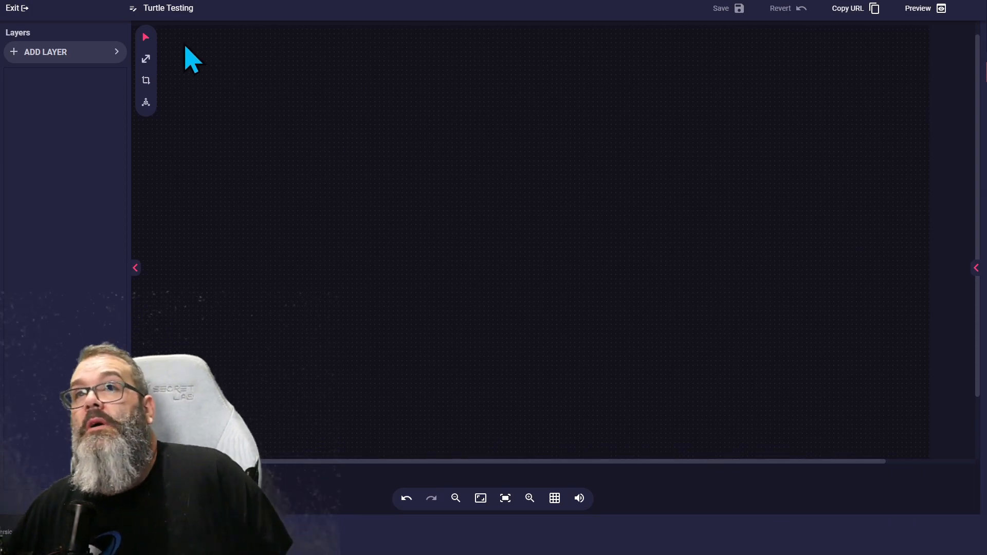
Step: Add a General video layer to the overlay
click(92, 58)
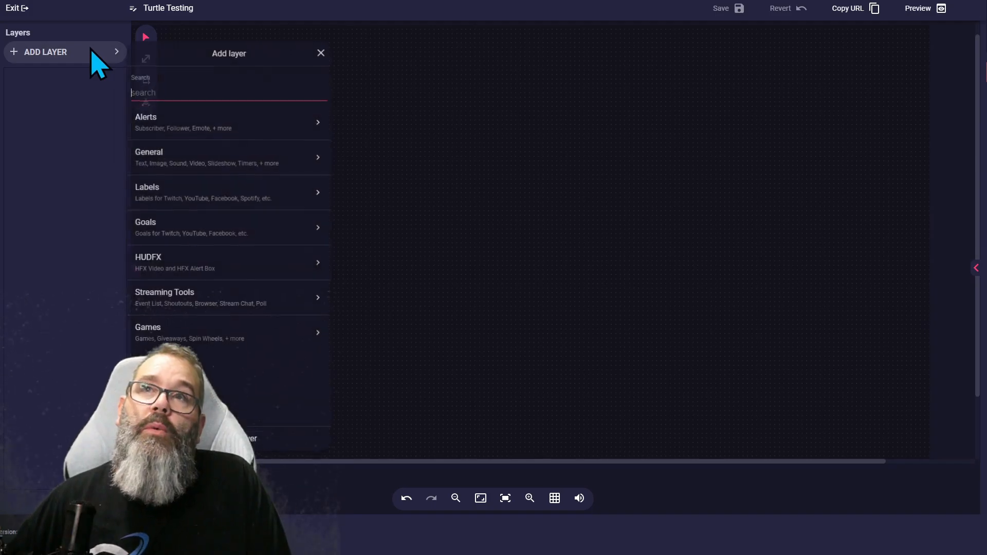
click(183, 162)
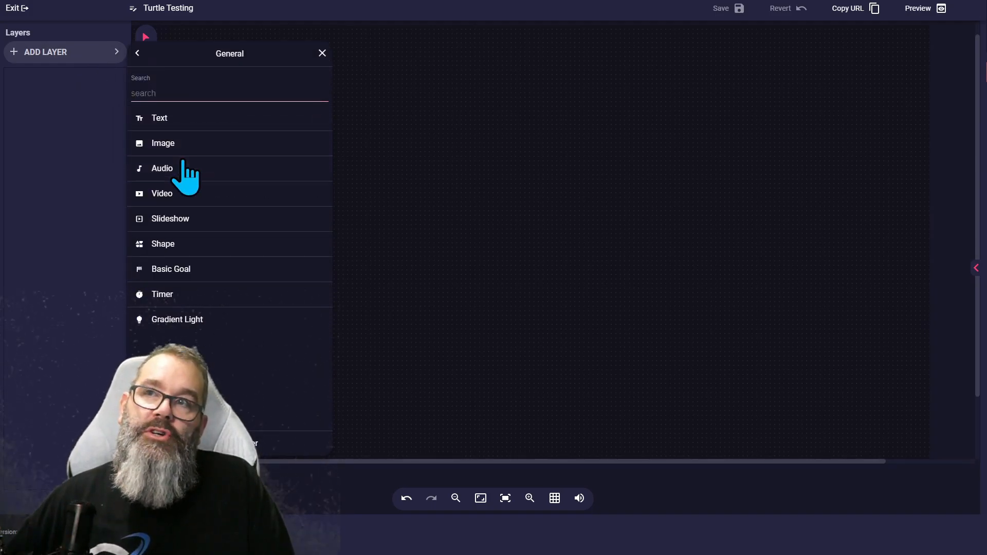
click(204, 194)
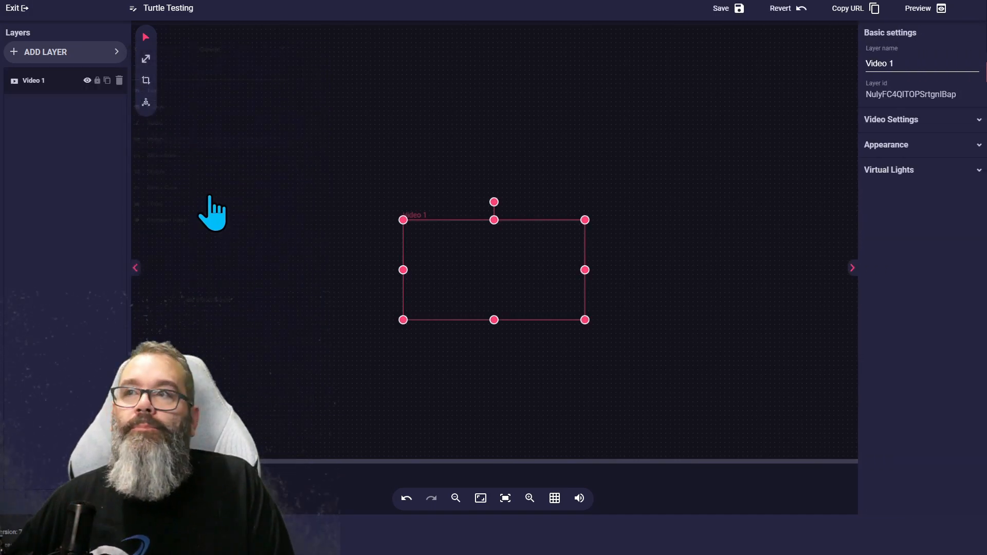
Step: Set the video layer's media to LAUGHING TURTLE.mp4 from the media library
click(894, 120)
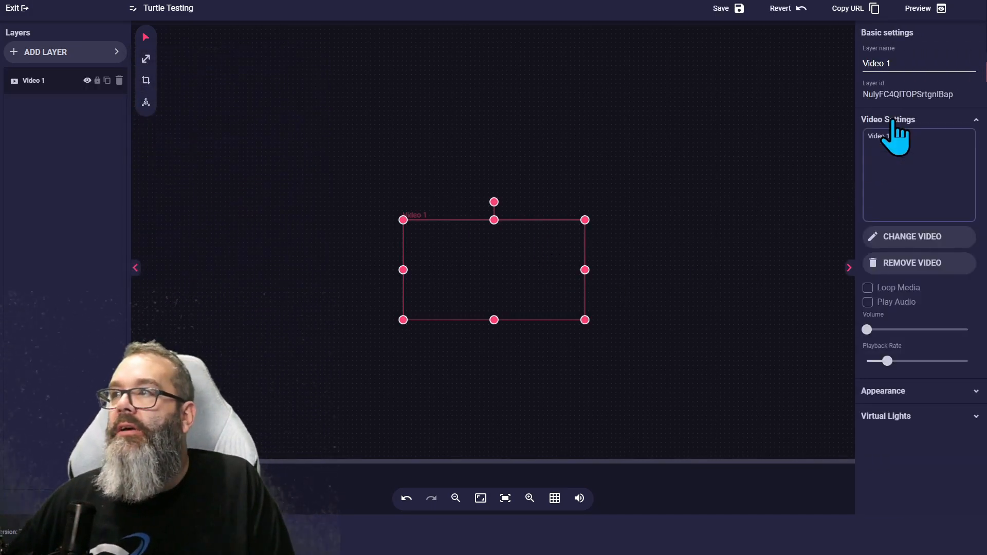
click(905, 237)
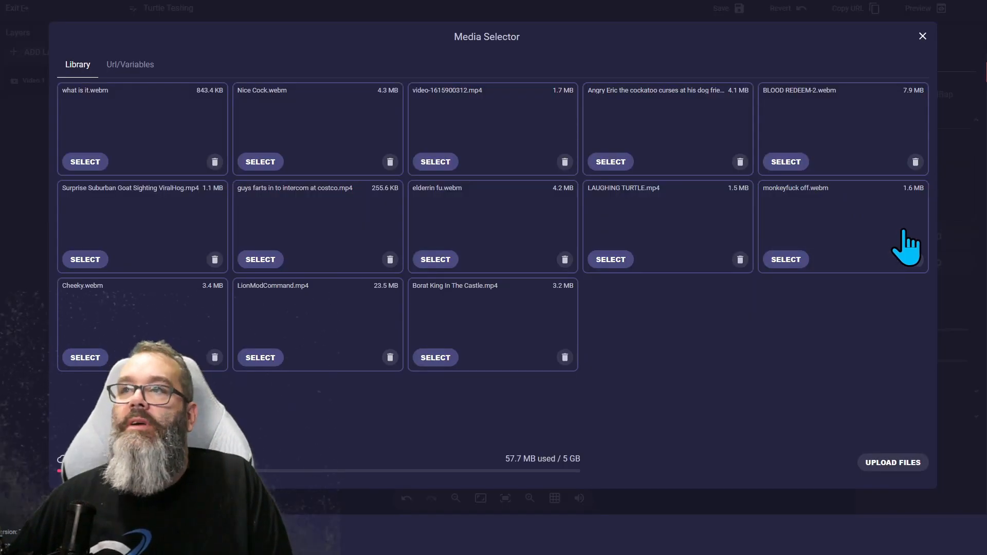
click(619, 262)
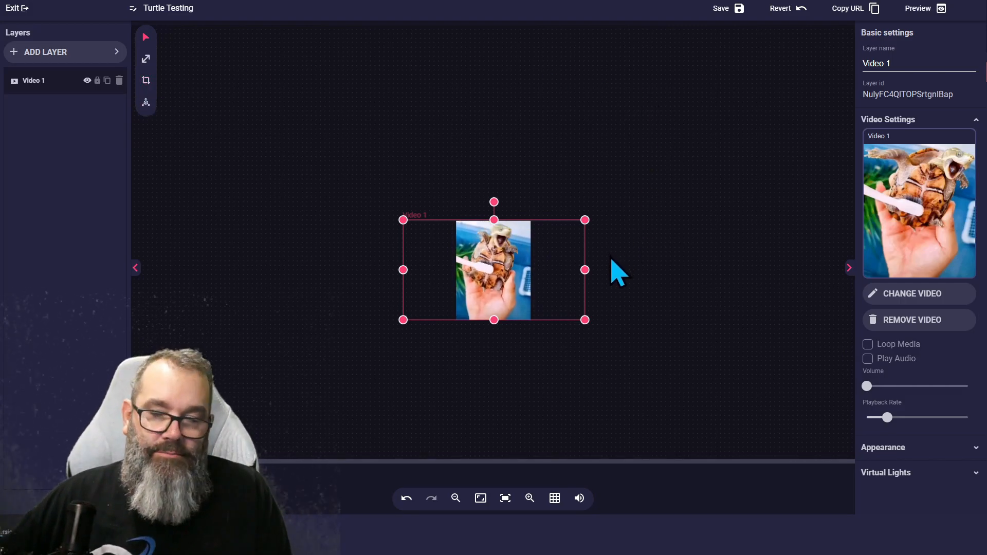
Step: Crop the layer's empty left margin in to the video's left edge
click(146, 80)
click(585, 269)
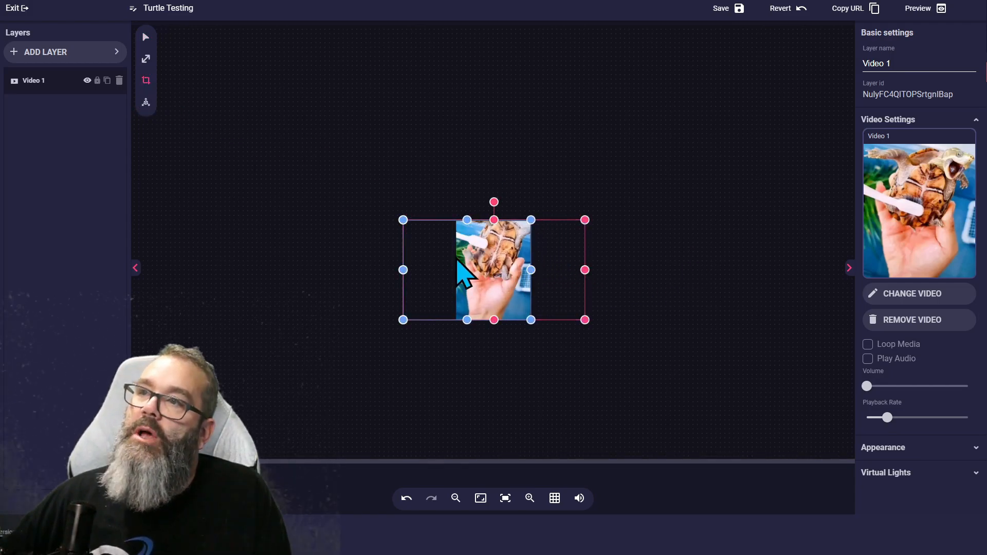
drag(404, 266, 457, 270)
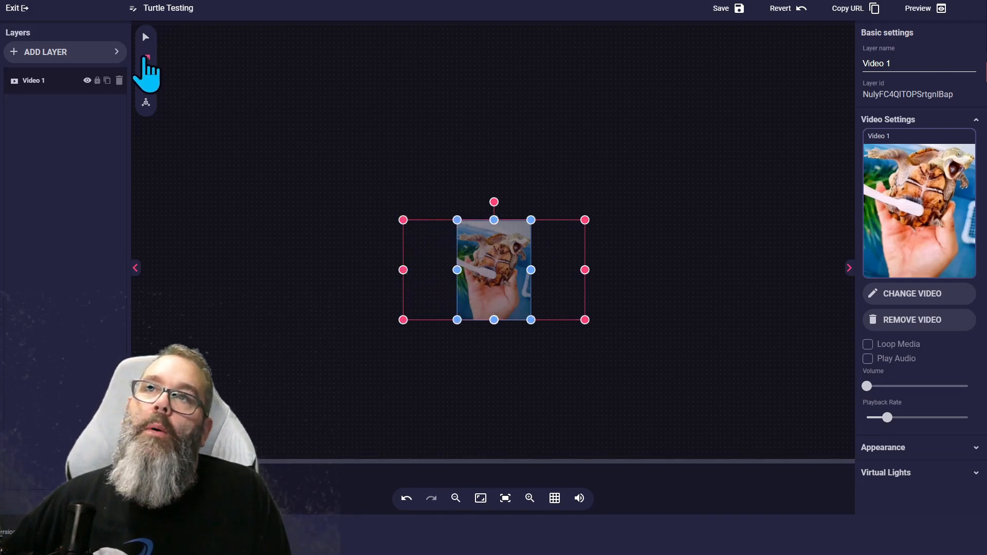
Step: Set the video layer's width to 1920 and height to 1080
click(146, 58)
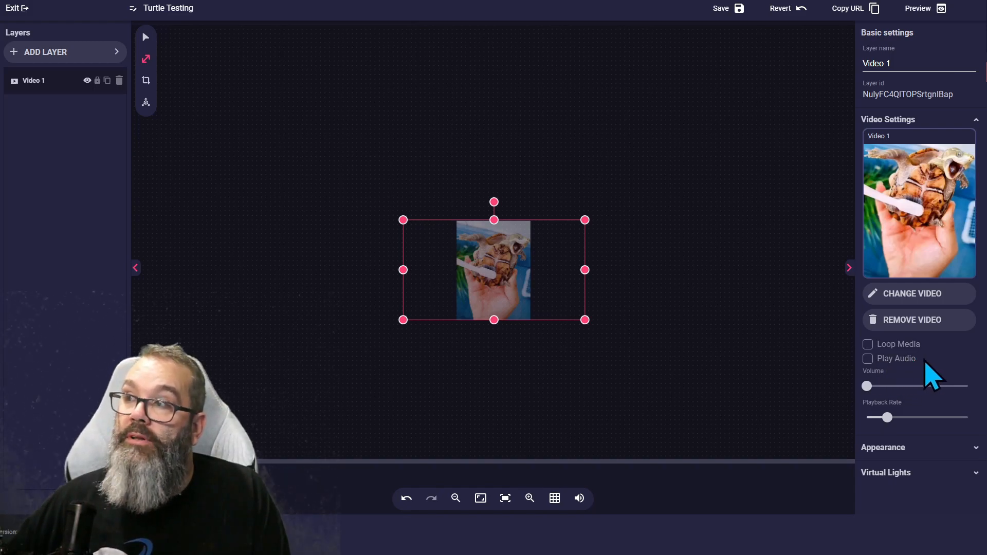
click(905, 448)
scroll(899, 465, down, 4)
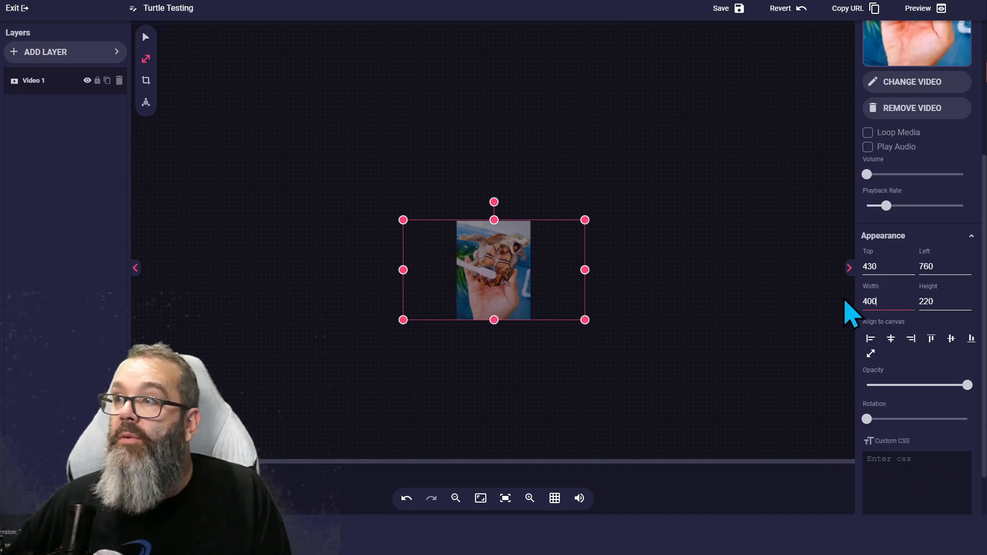
drag(879, 302, 864, 303)
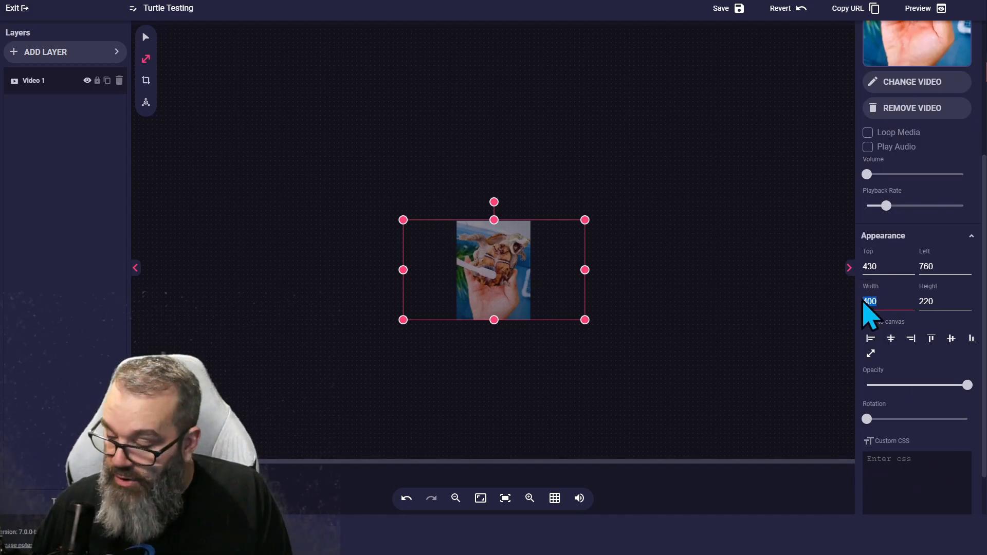
text(19201080)
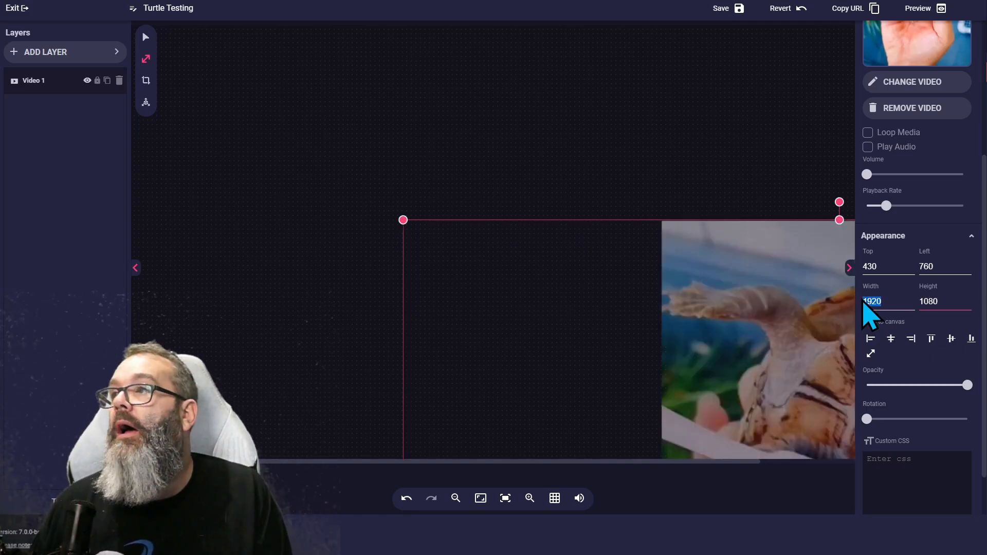
text(0)
Step: Set the video layer's top and left positions to 0
key(Tab)
text(0)
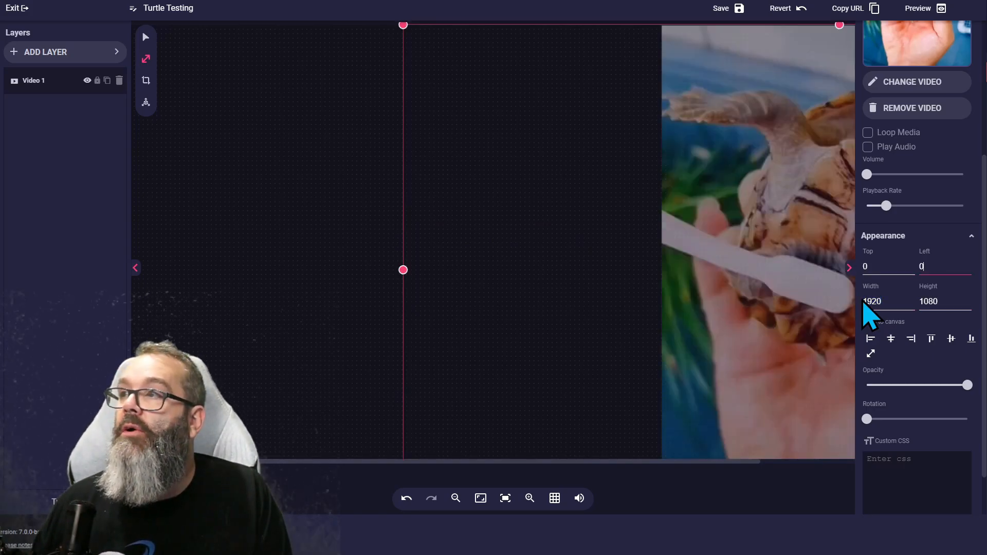
key(Tab)
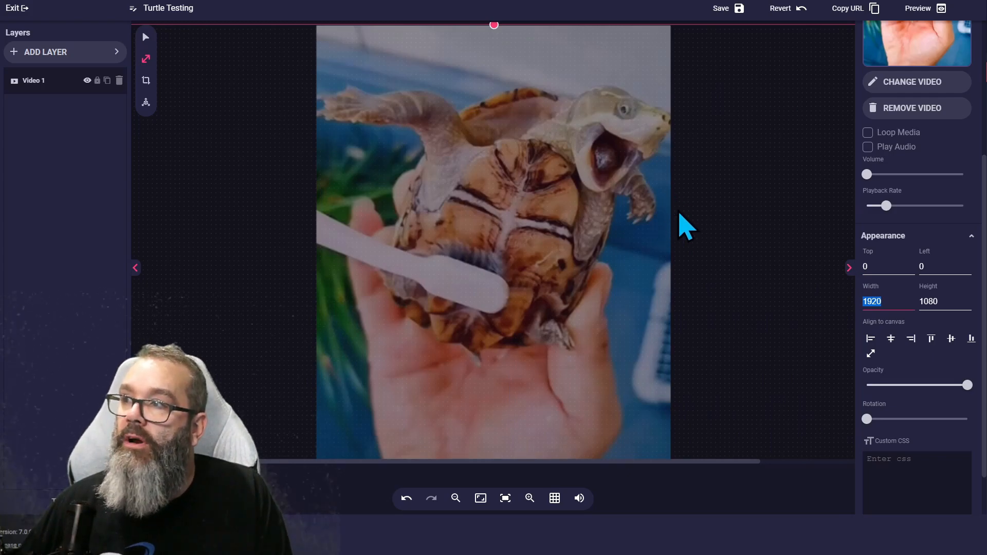
Step: Enable Play Audio for the video and rename the layer to "Turtle laughing"
scroll(903, 237, up, 3)
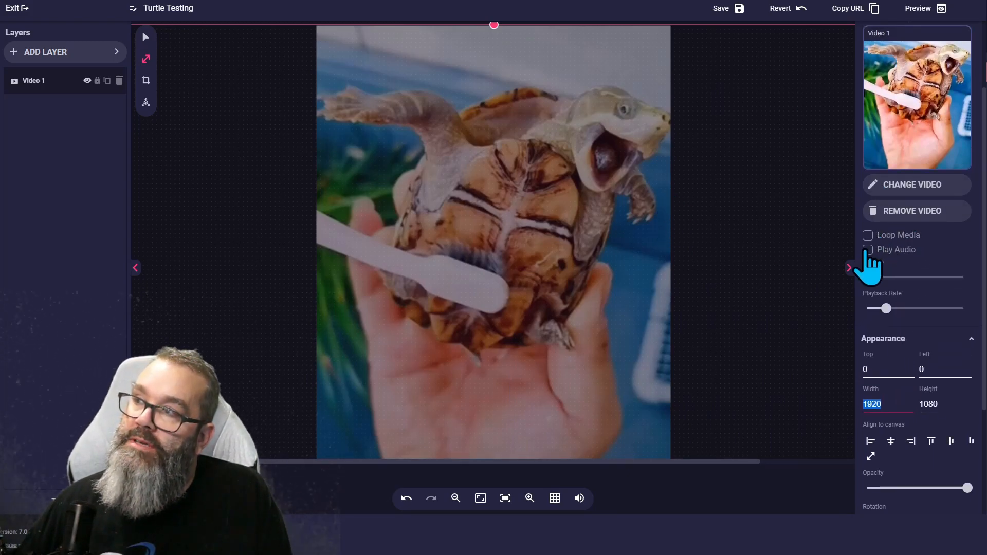
click(868, 250)
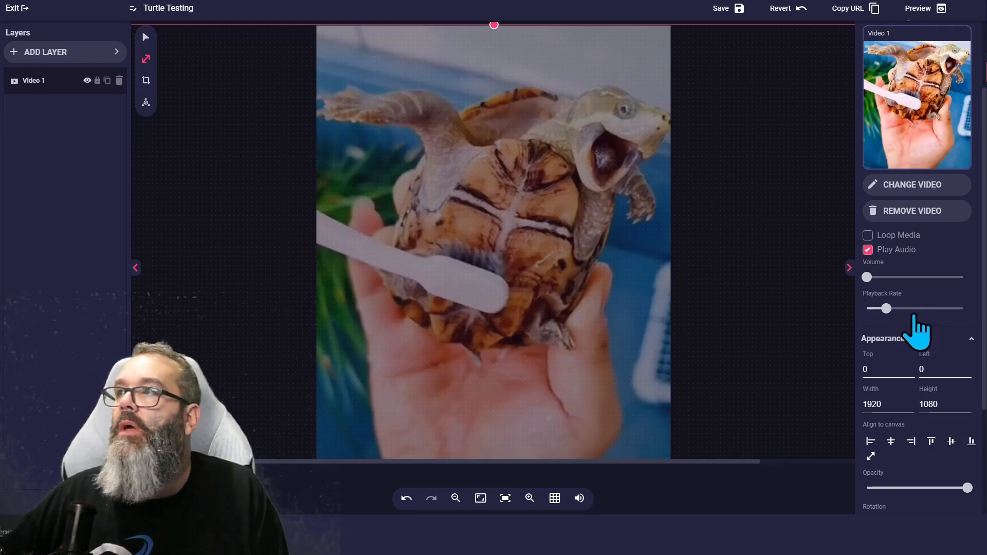
scroll(913, 257, up, 2)
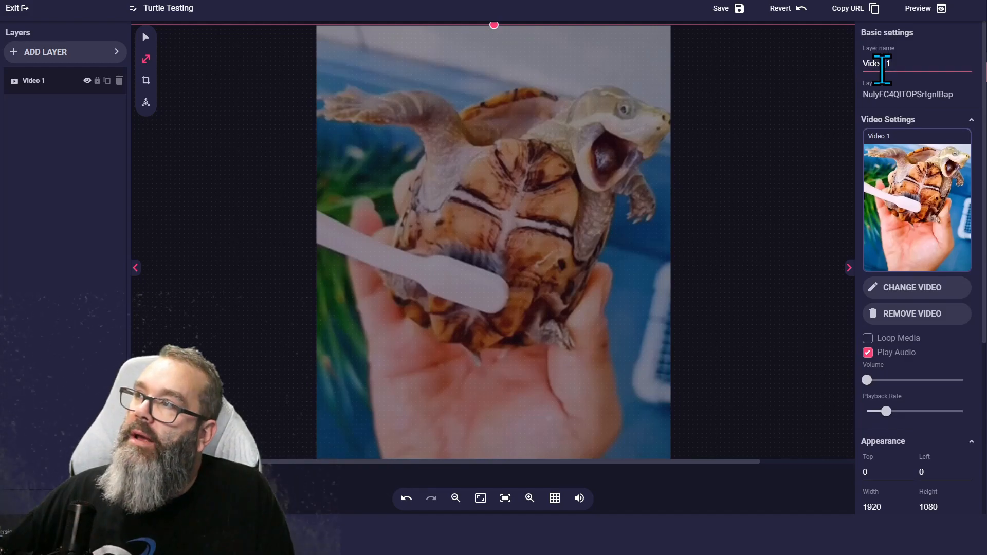
drag(897, 67, 862, 72)
text(Turtle laughing)
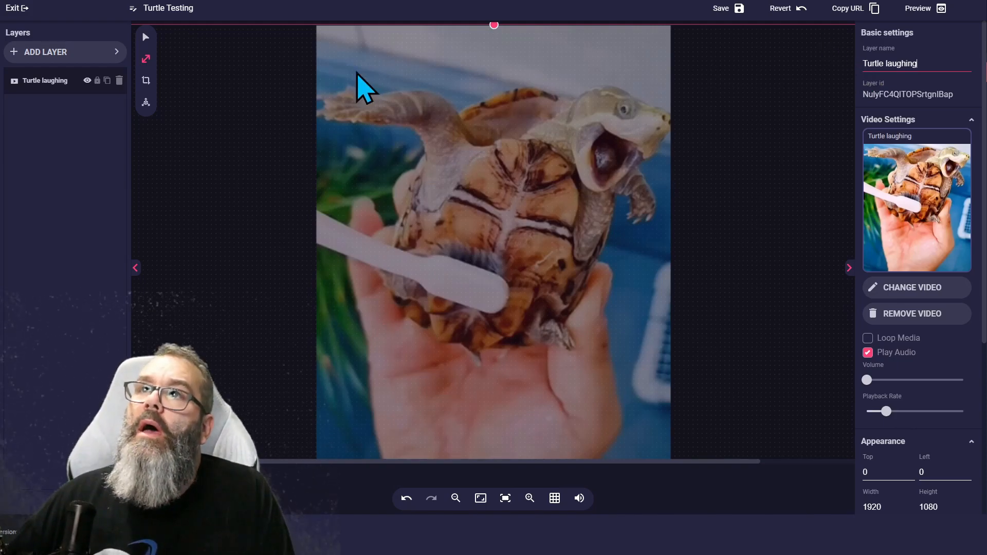
Step: Save the overlay, hide the Turtle laughing layer, and save again
click(739, 10)
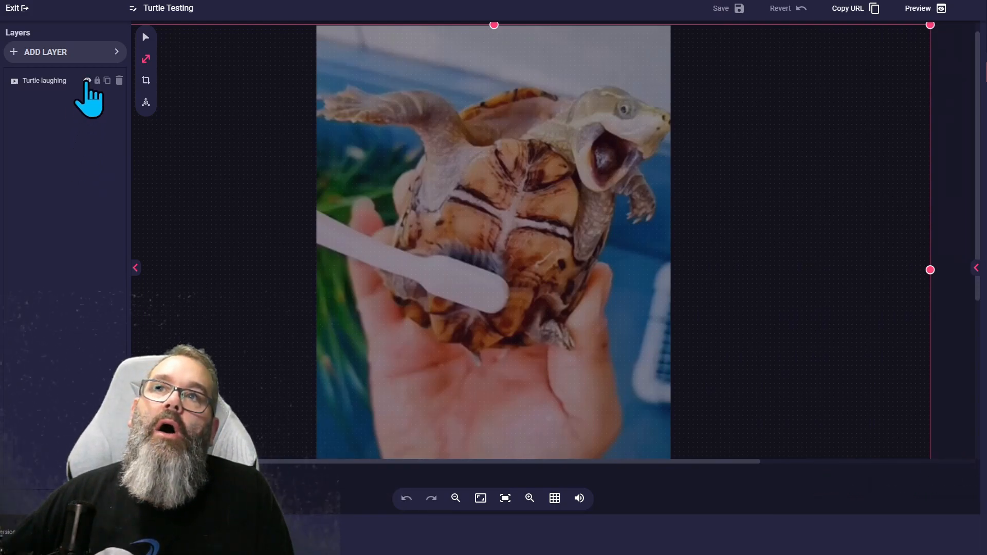
click(87, 80)
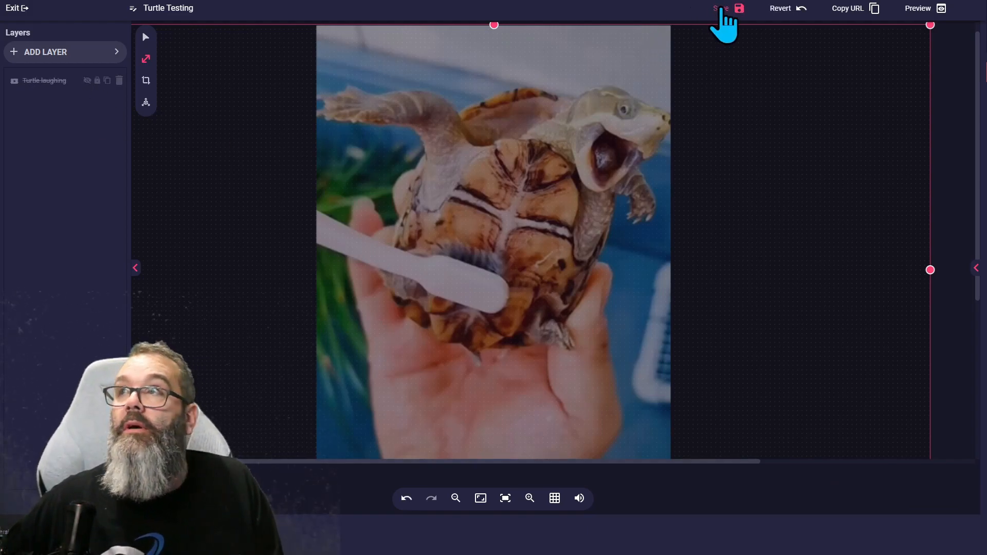
click(722, 10)
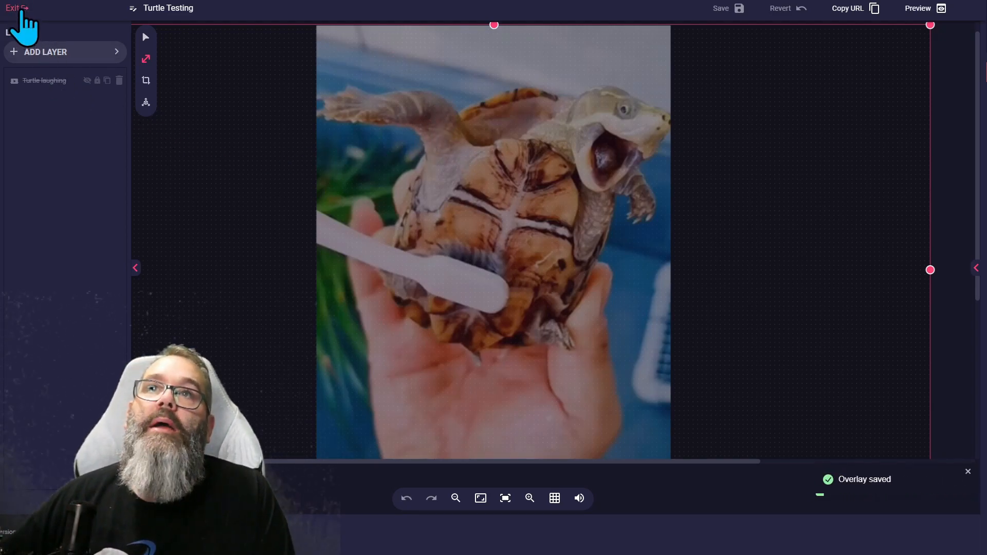
Step: Exit the editor and add the Turtle Testing overlay to the OBS scene SCREEN RECORDING
click(22, 10)
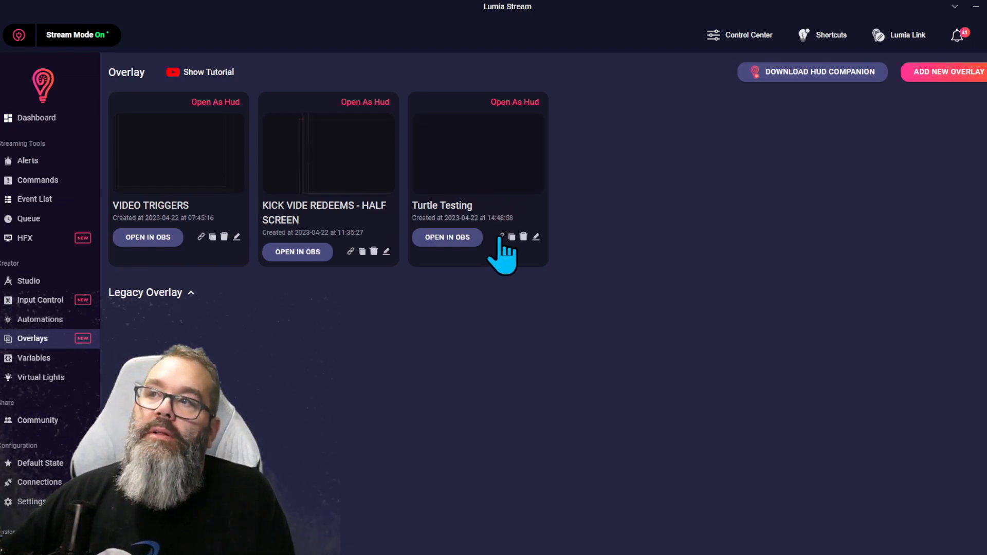
click(446, 238)
click(436, 206)
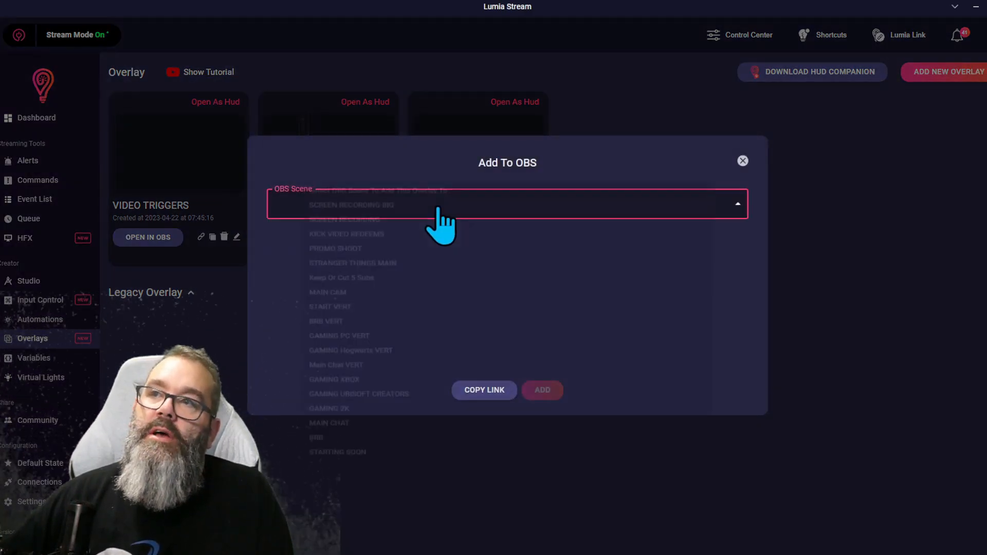
click(350, 220)
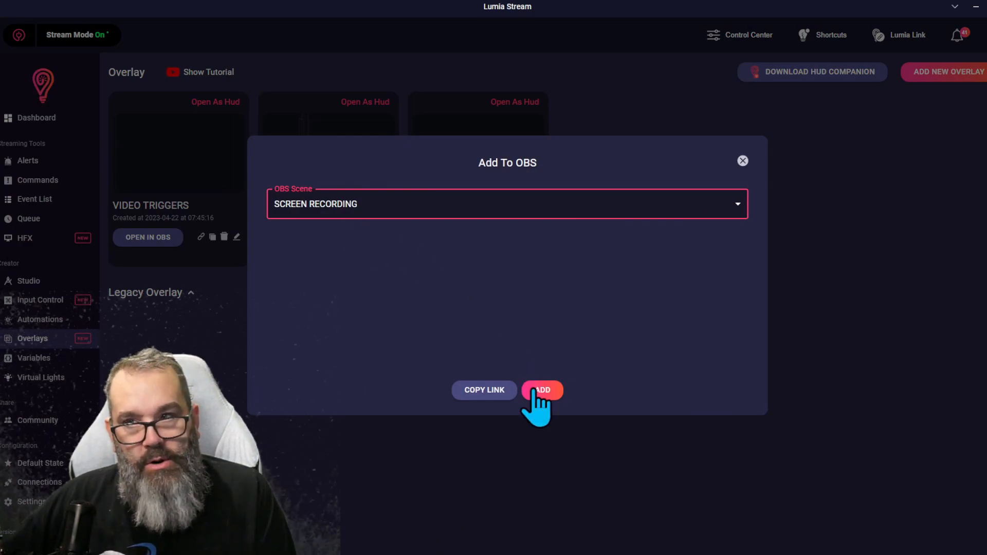
click(742, 161)
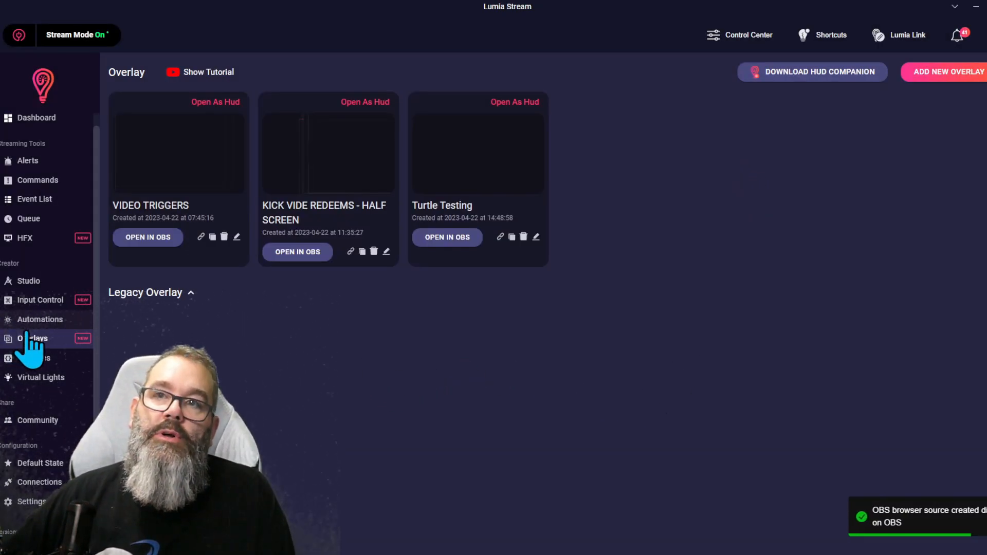
Step: Create a new command in the KICK TESTING folder with a start overlay action setting Turtle Testing's Turtle laughing layer visibility
click(32, 180)
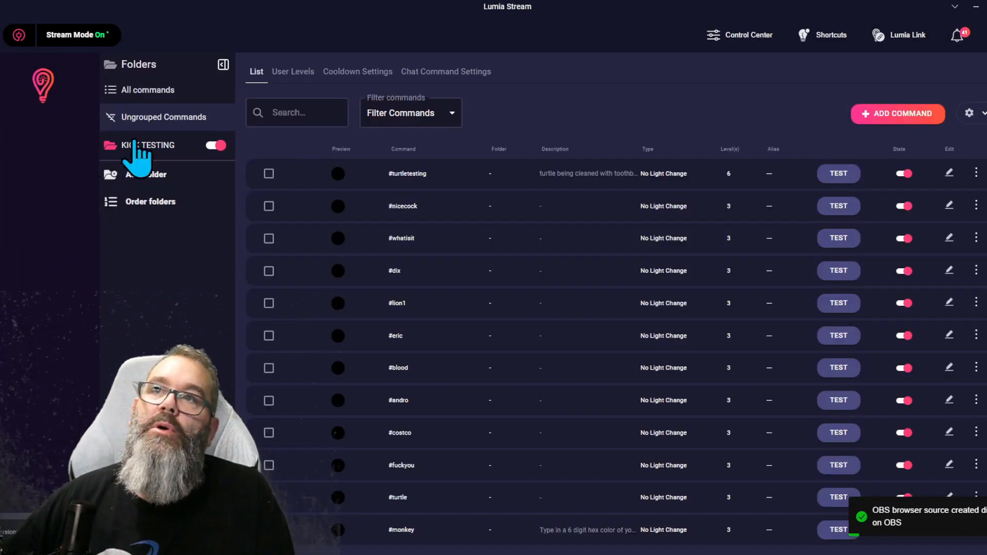
click(149, 146)
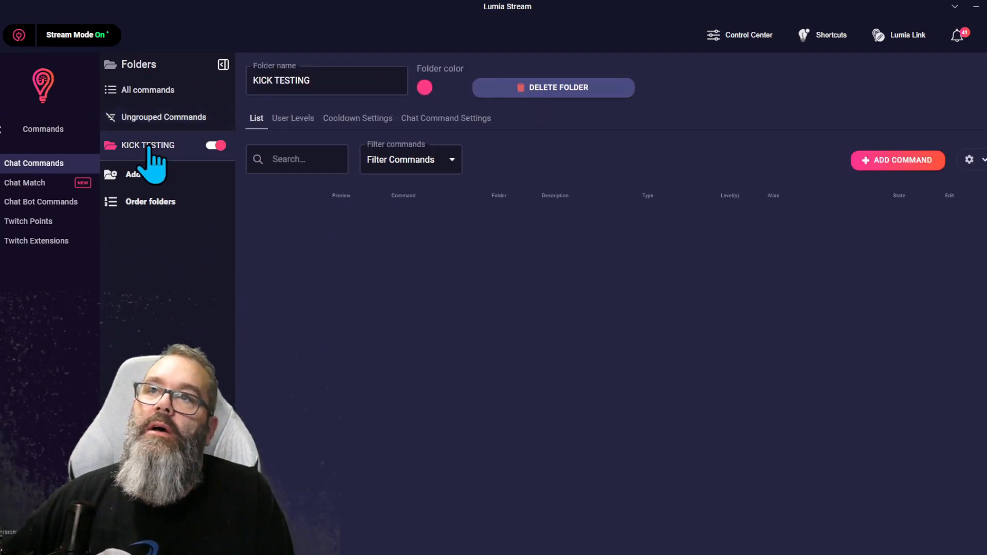
click(925, 157)
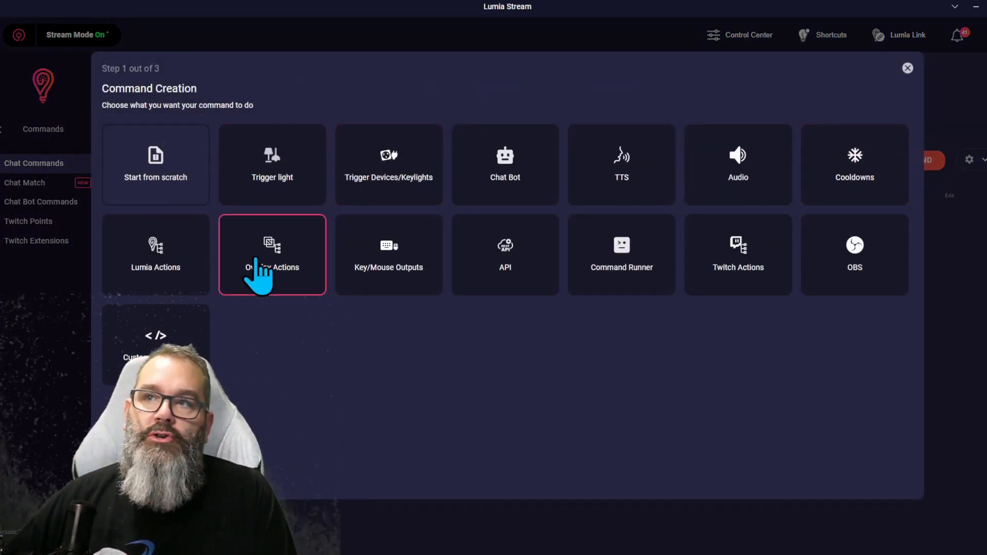
click(258, 260)
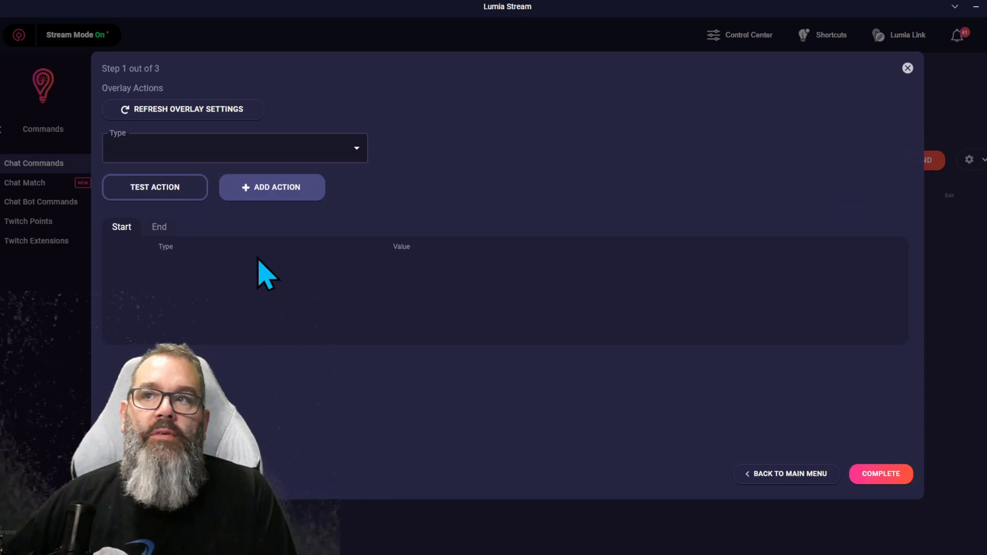
click(355, 157)
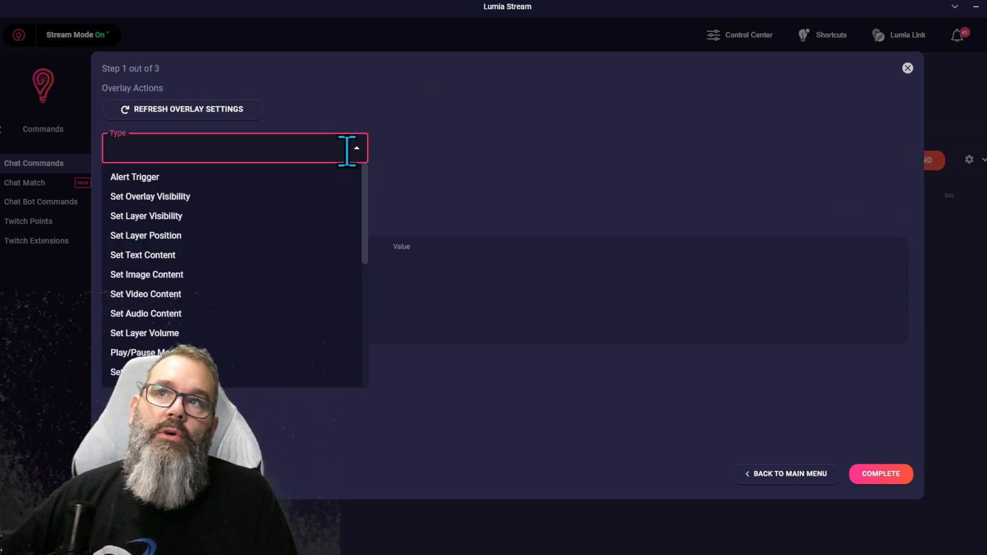
click(156, 219)
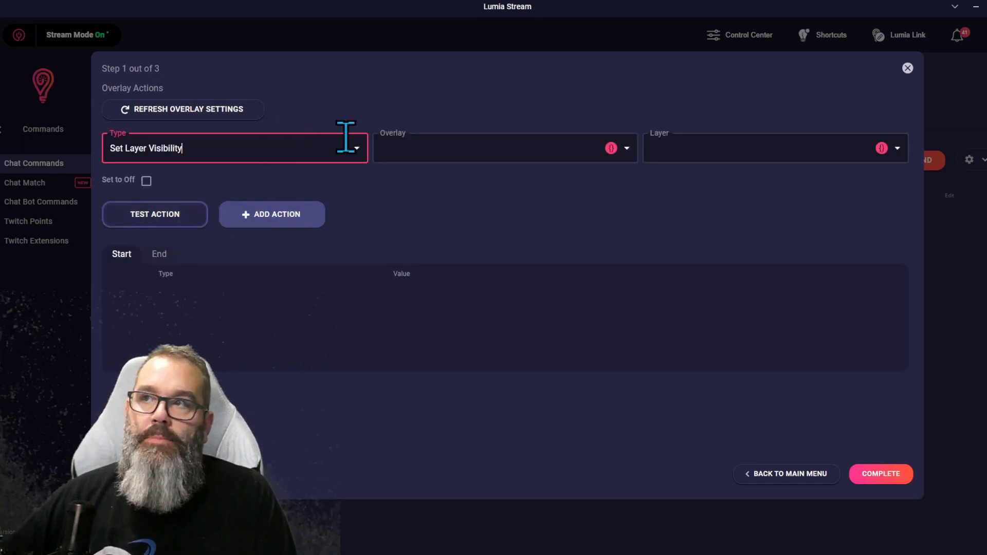
click(502, 143)
click(407, 217)
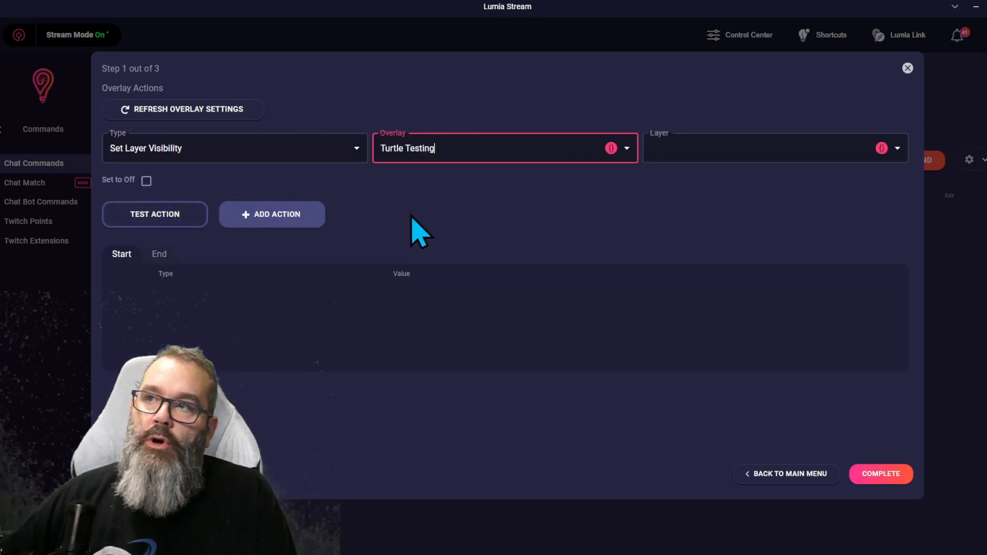
click(683, 147)
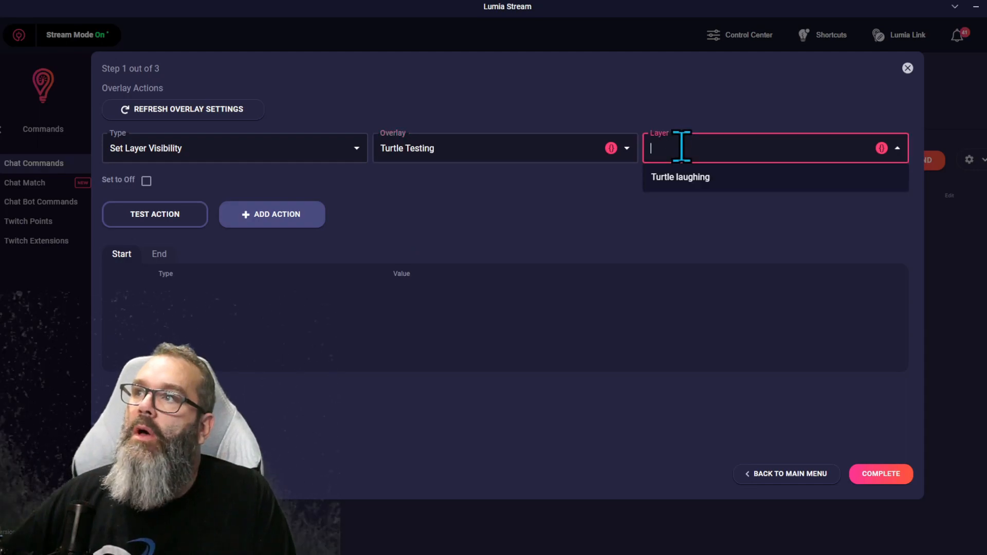
click(694, 179)
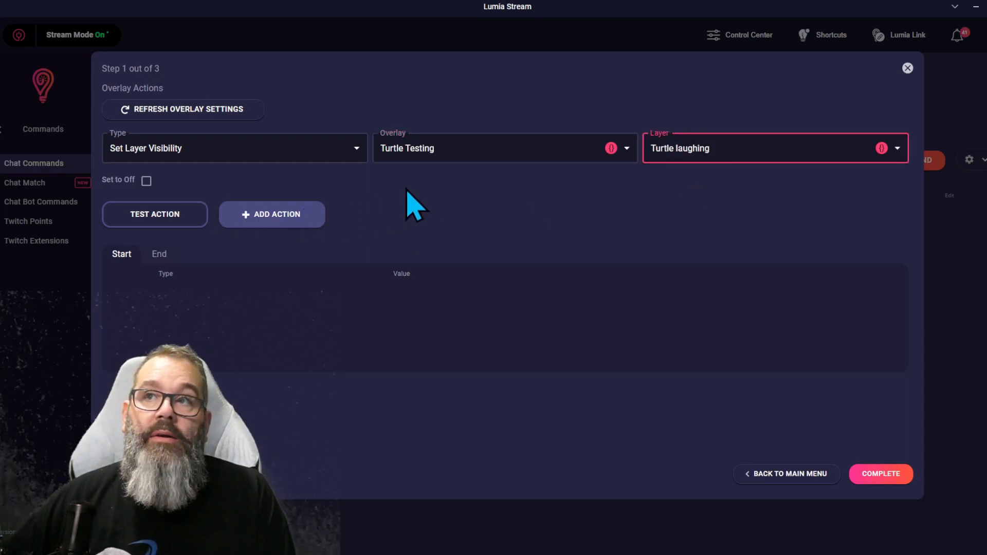
click(278, 215)
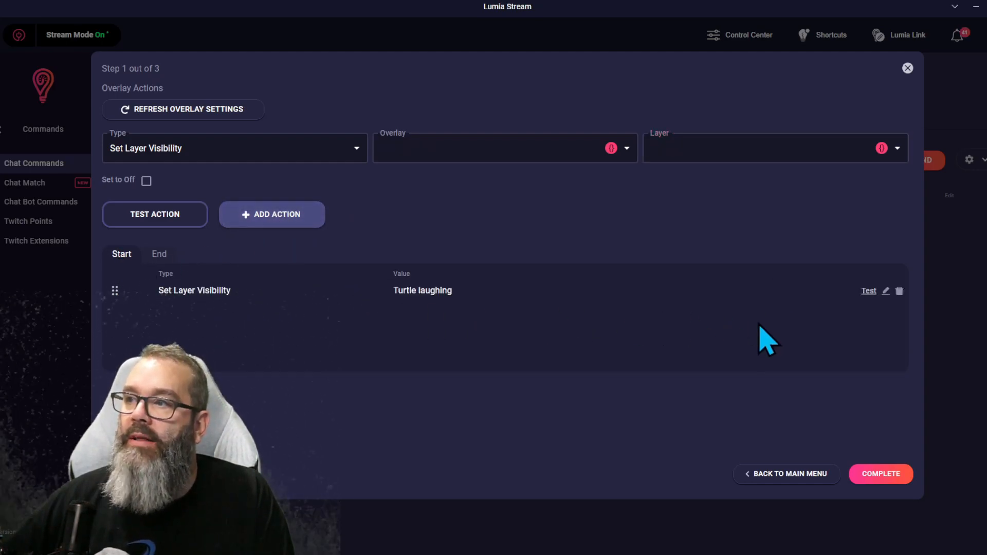
Step: Add an end overlay action setting Turtle laughing layer visibility in Turtle Testing with the Set to toggle checked
click(159, 254)
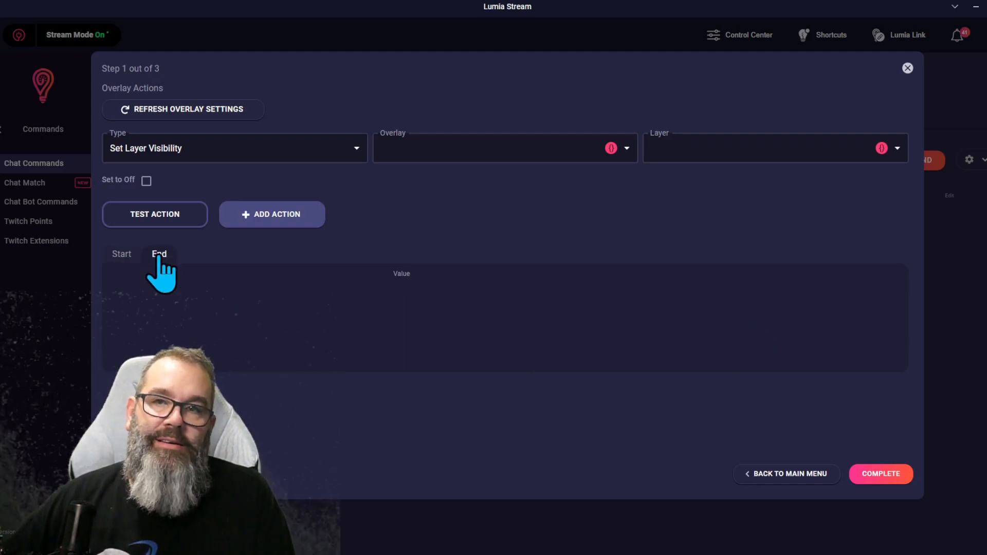
click(469, 148)
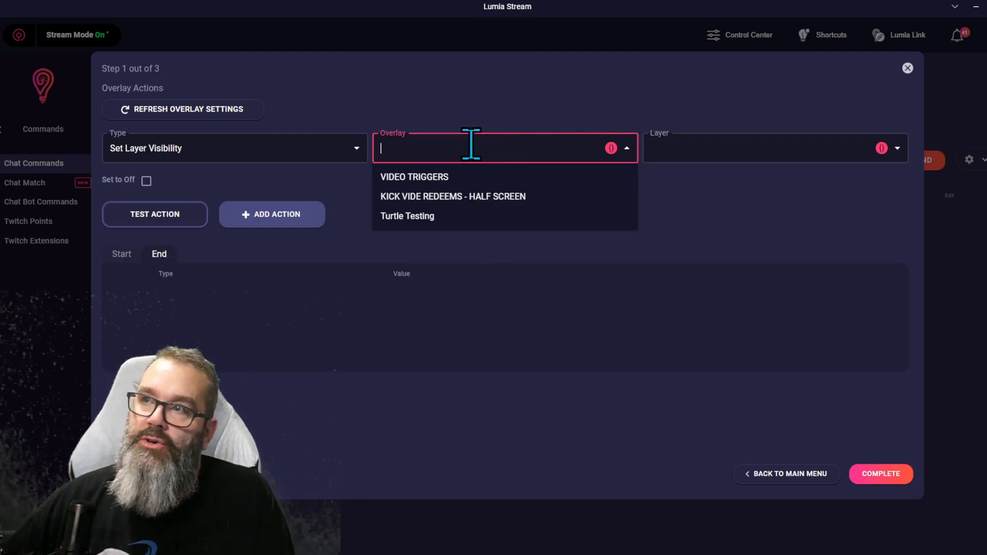
click(438, 216)
click(703, 135)
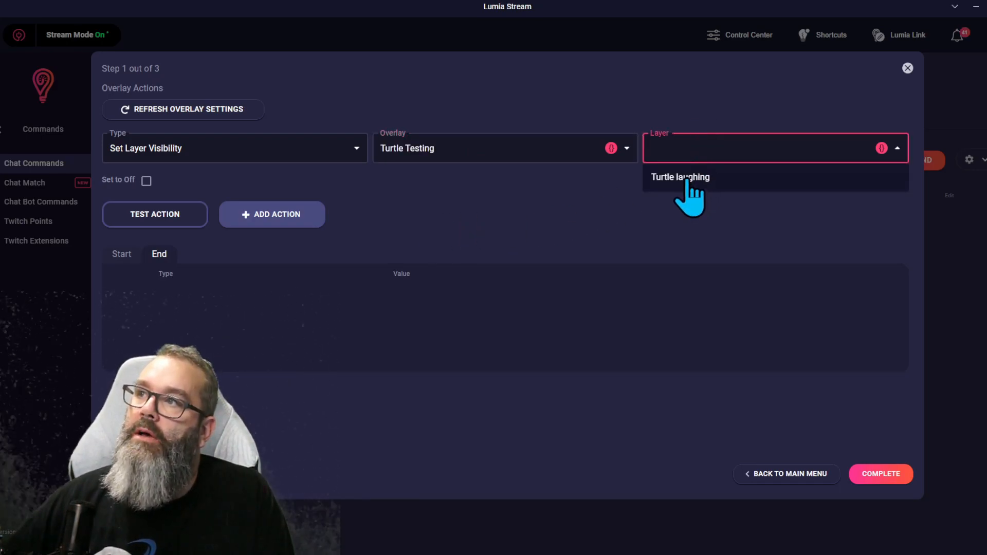
click(690, 196)
click(145, 181)
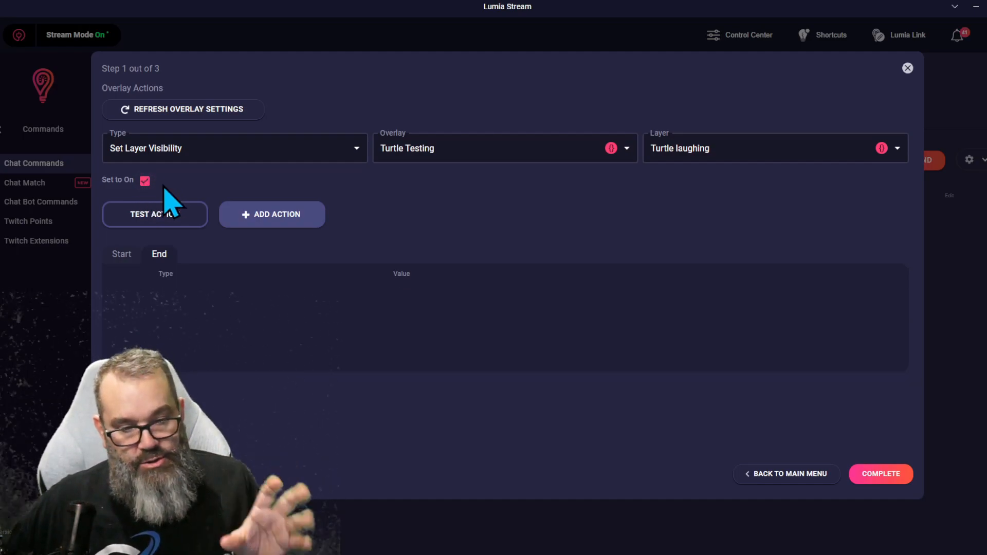
click(288, 216)
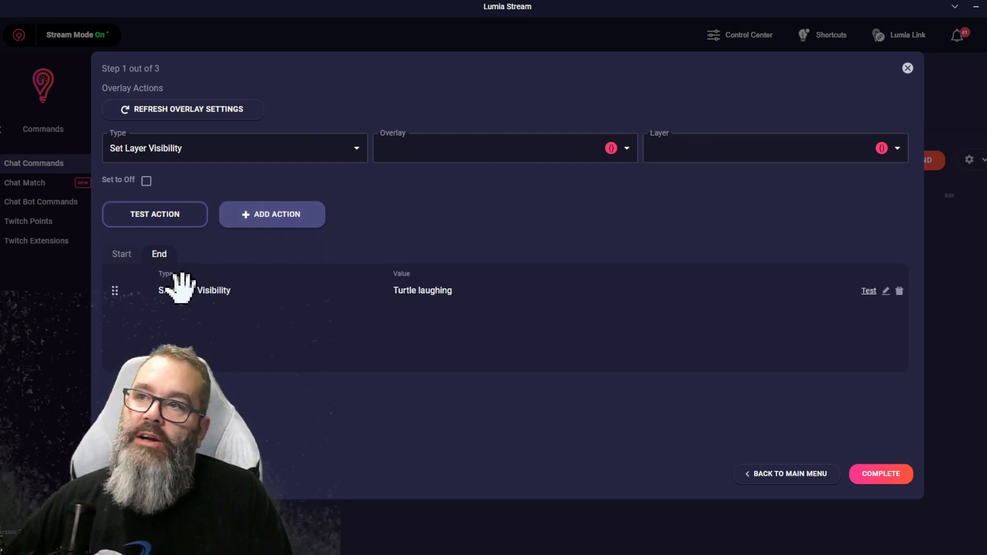
Step: Finish the overlay actions and name the command laughingturtle
click(880, 474)
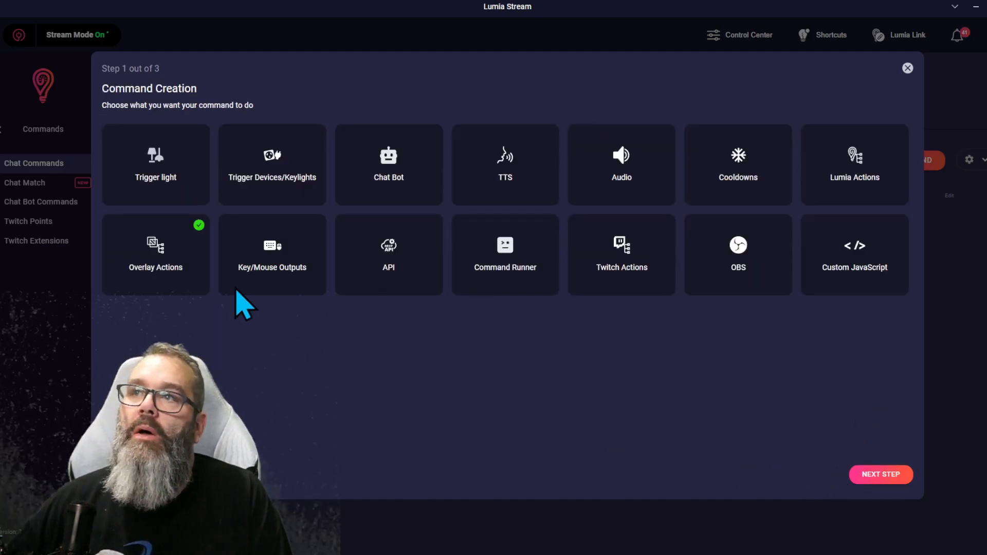
click(394, 186)
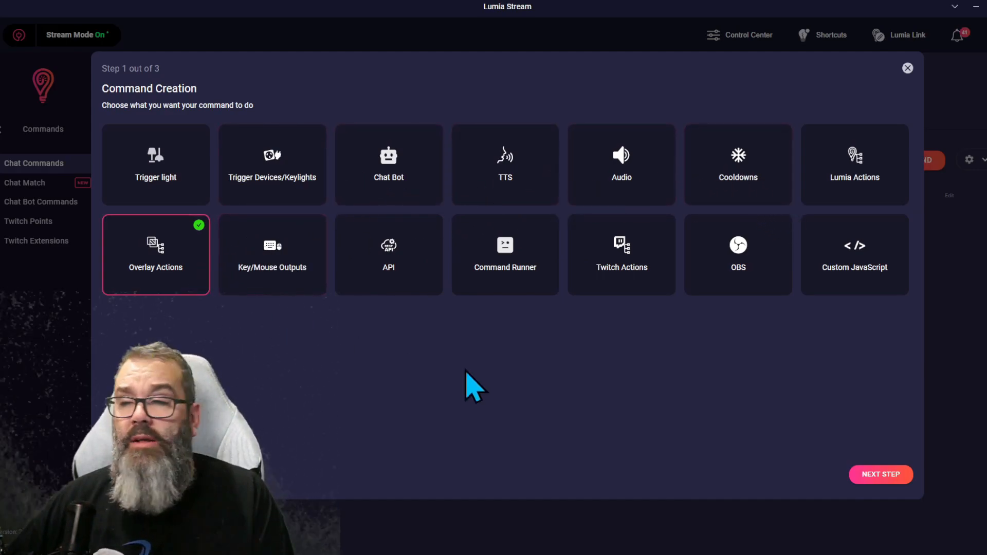
click(881, 475)
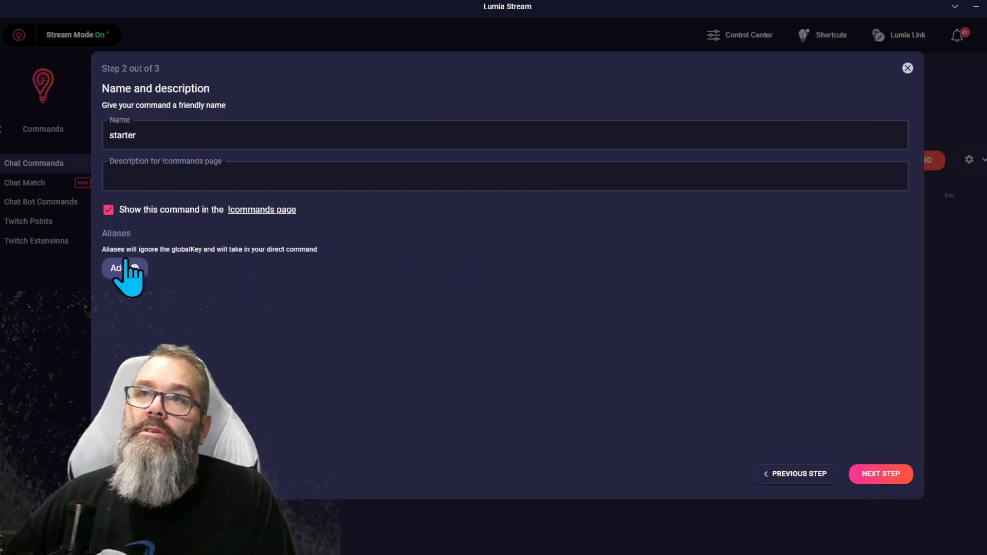
click(162, 140)
key(BackSpace)
key(BackSpace)
key(BackSpace)
text(laughingtur)
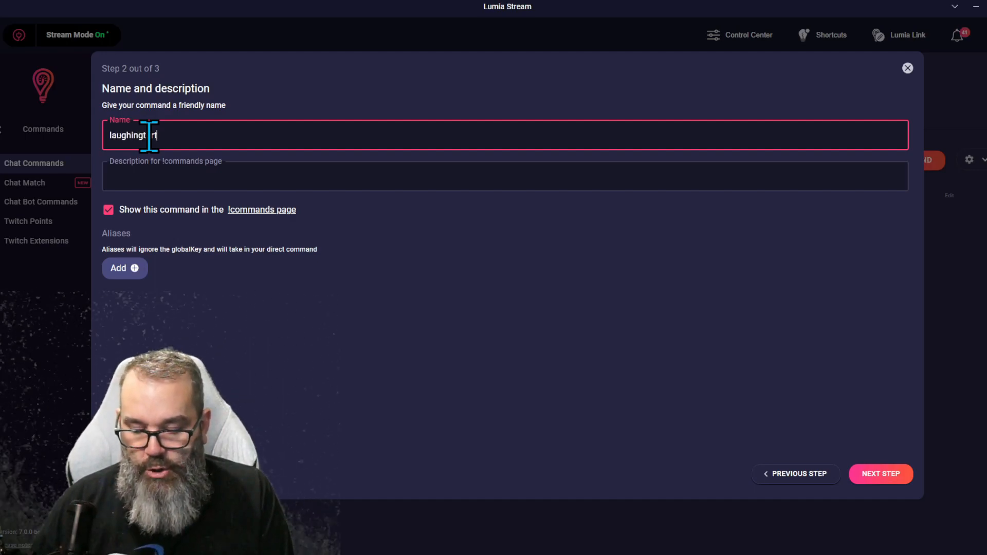
text(tle)
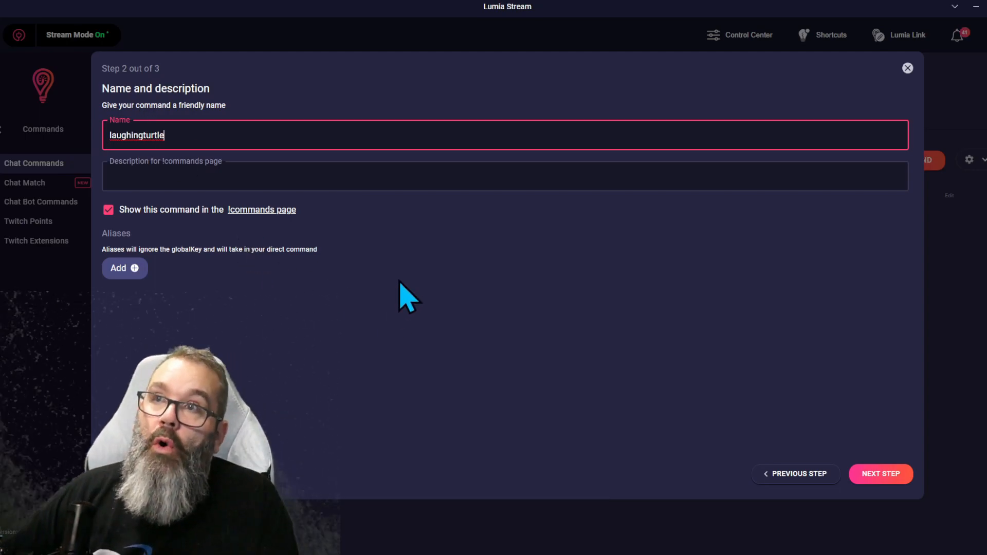
click(384, 285)
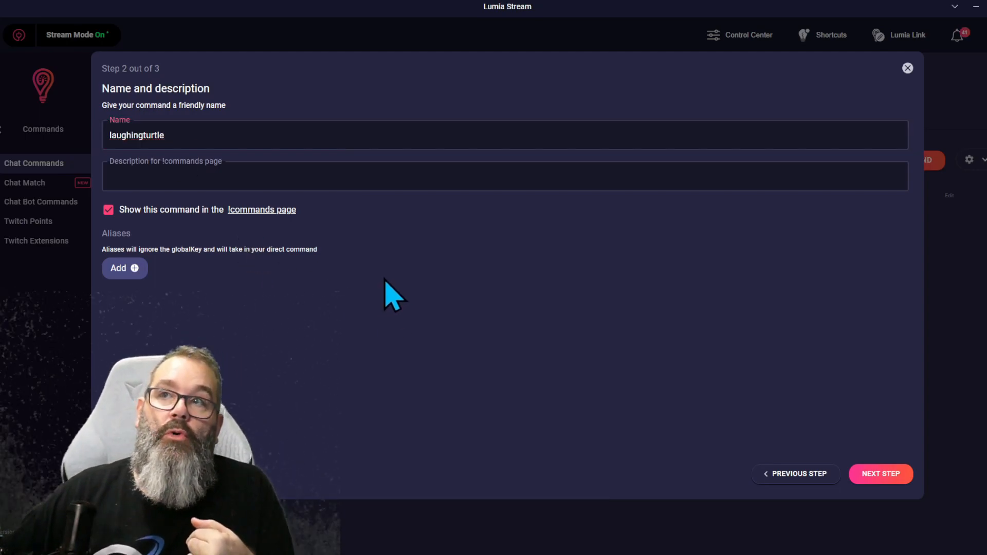
click(868, 472)
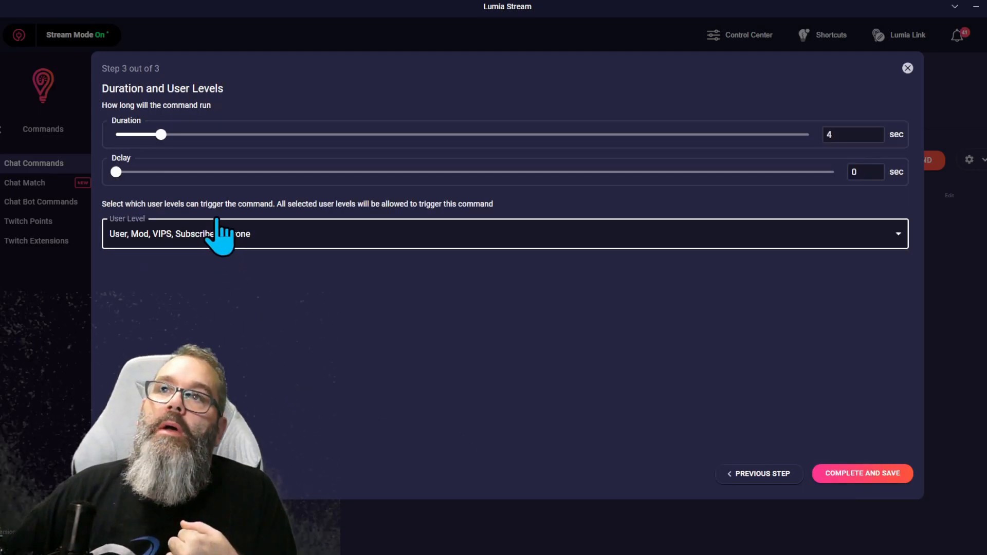
Step: Review the allowed user levels, complete and save the command, and refresh Lumia Stream
click(223, 235)
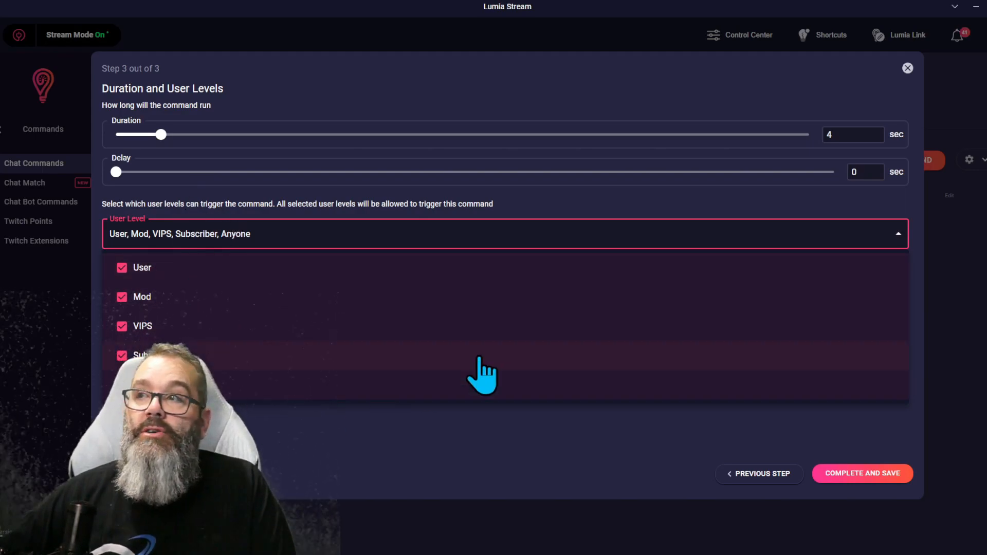
click(579, 462)
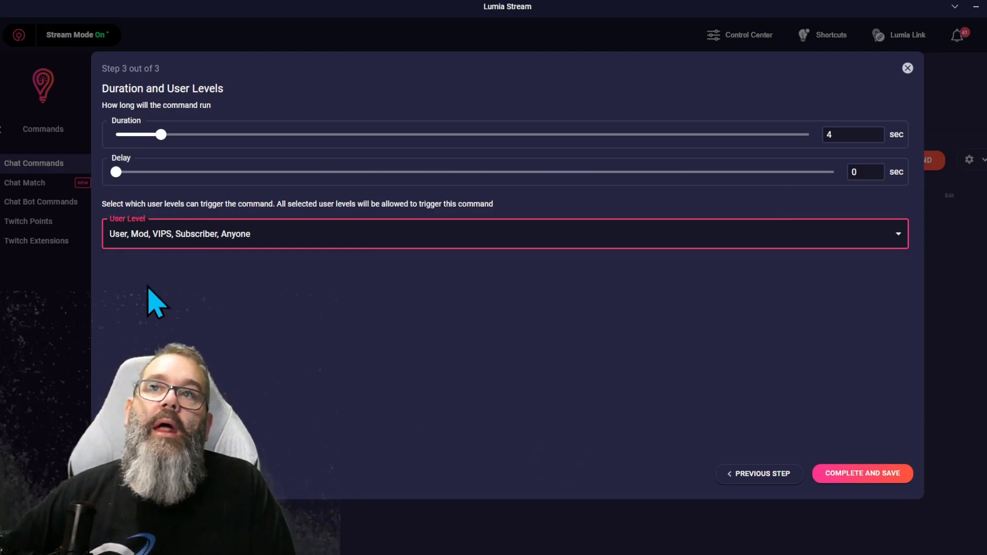
click(873, 477)
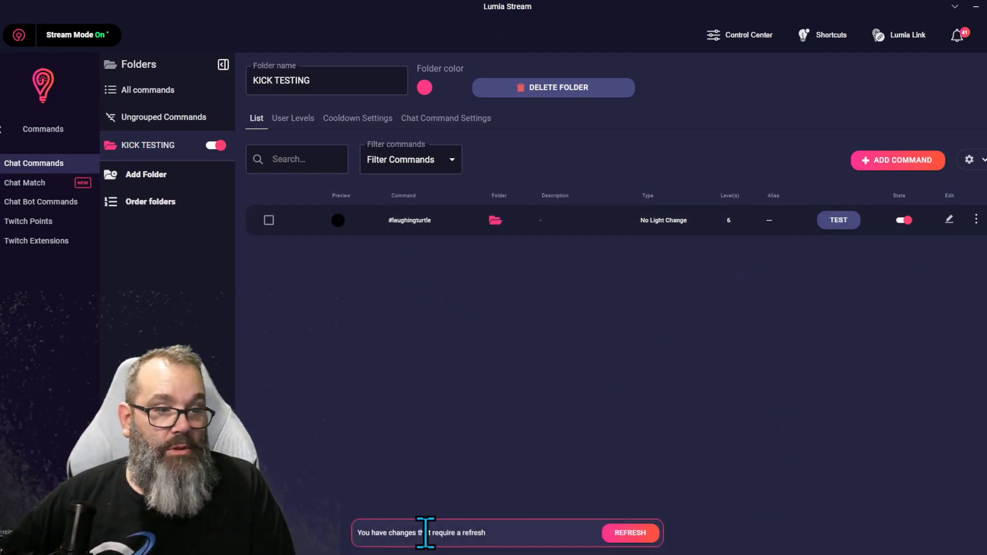
click(622, 533)
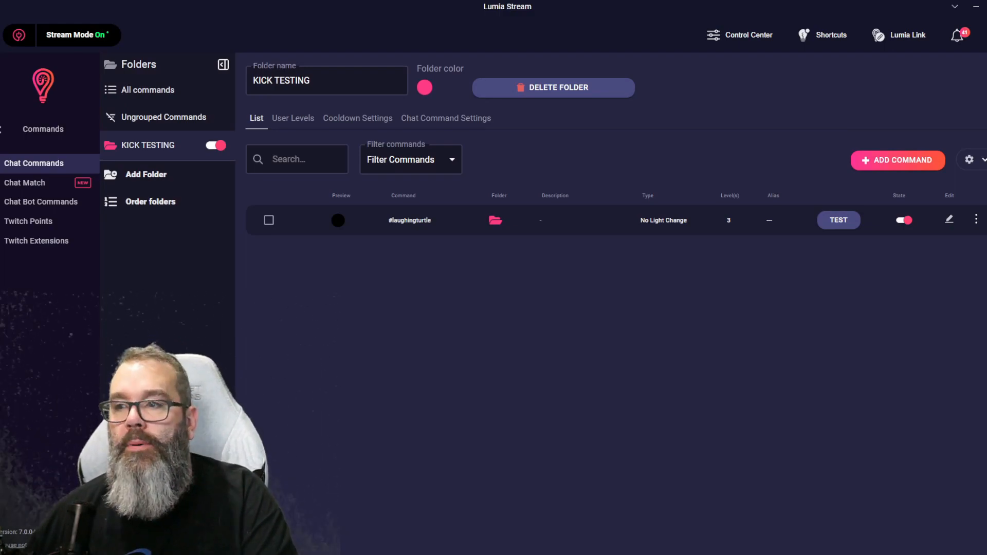
Step: Switch to the Kick channel page and send #laughingturtle in chat to test the command
key(alt+Tab)
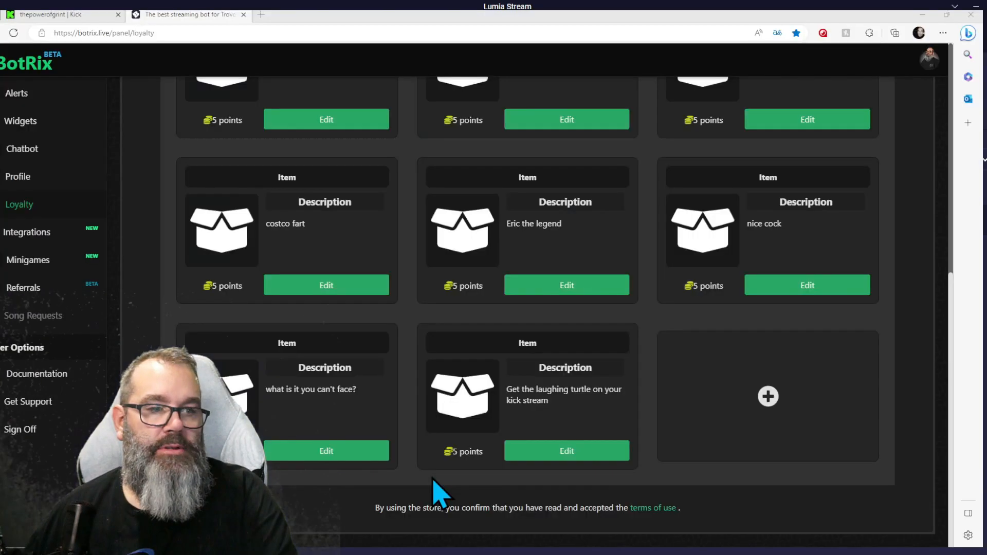
click(11, 16)
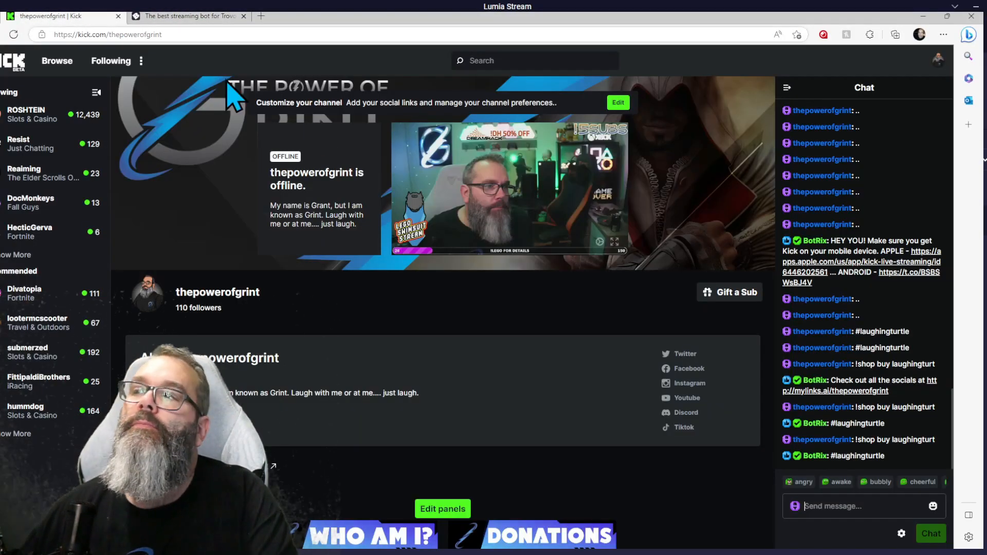
click(843, 509)
text(#laughingturtle)
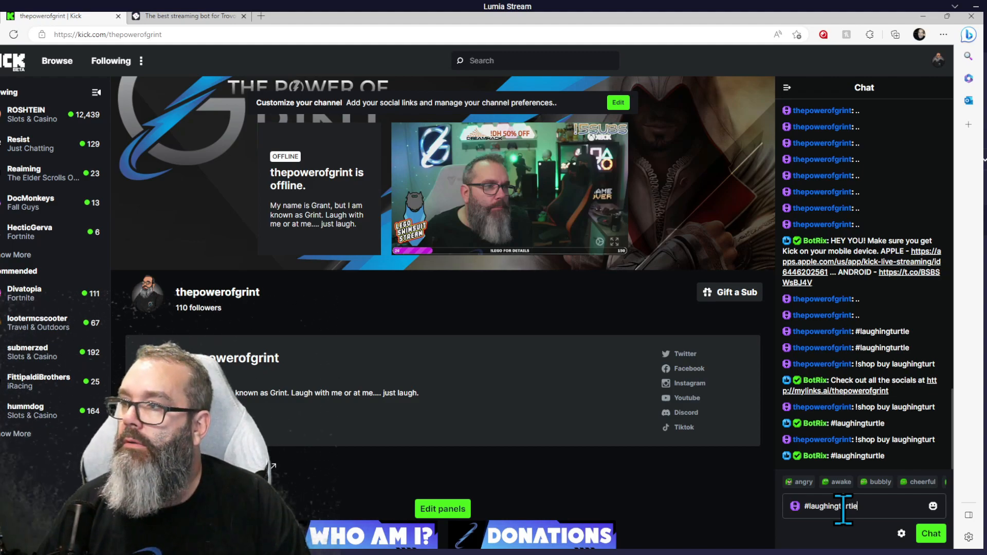
key(Return)
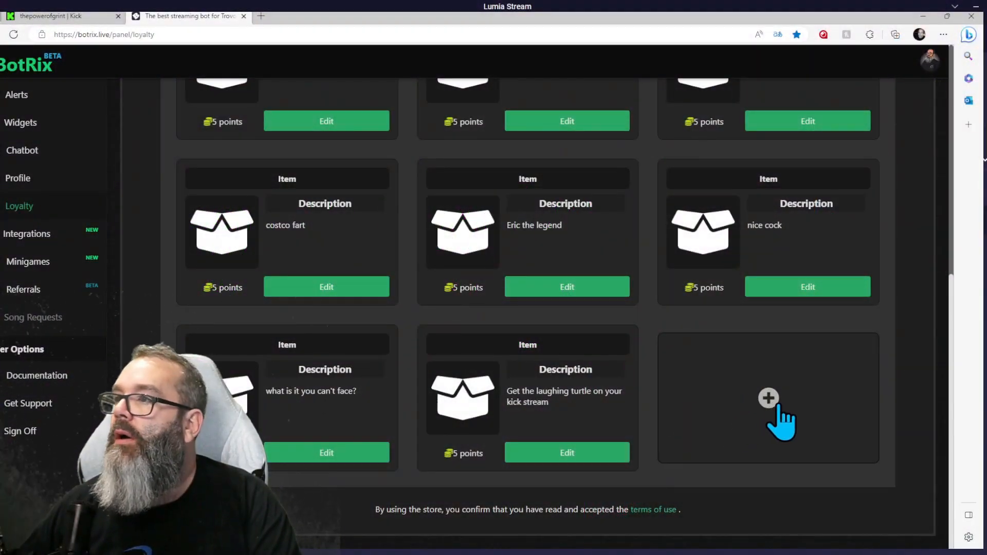
Step: Add a new loyalty shop item whose command is !shop buy turtlelaugh
click(781, 417)
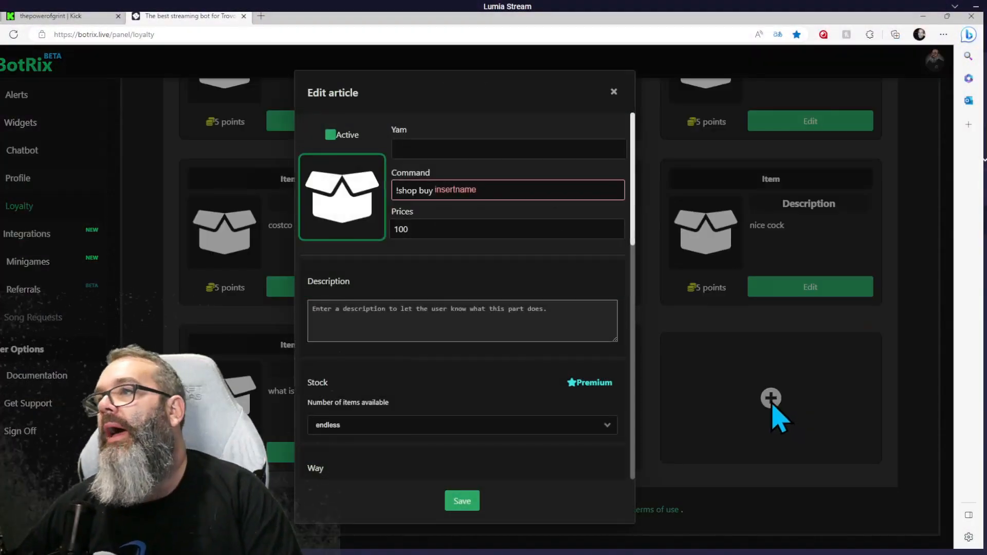
click(447, 190)
double_click(456, 191)
key(BackSpace)
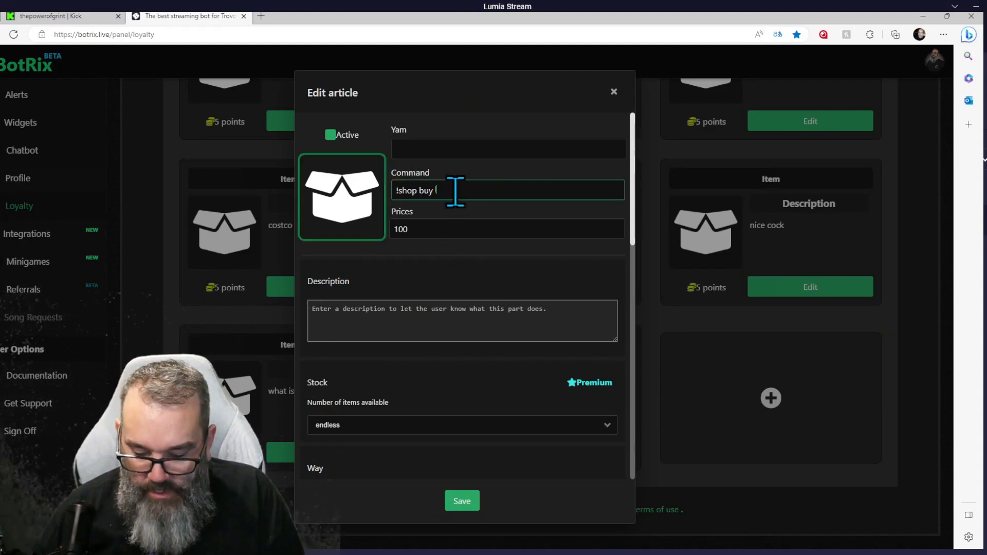
text(turtle)
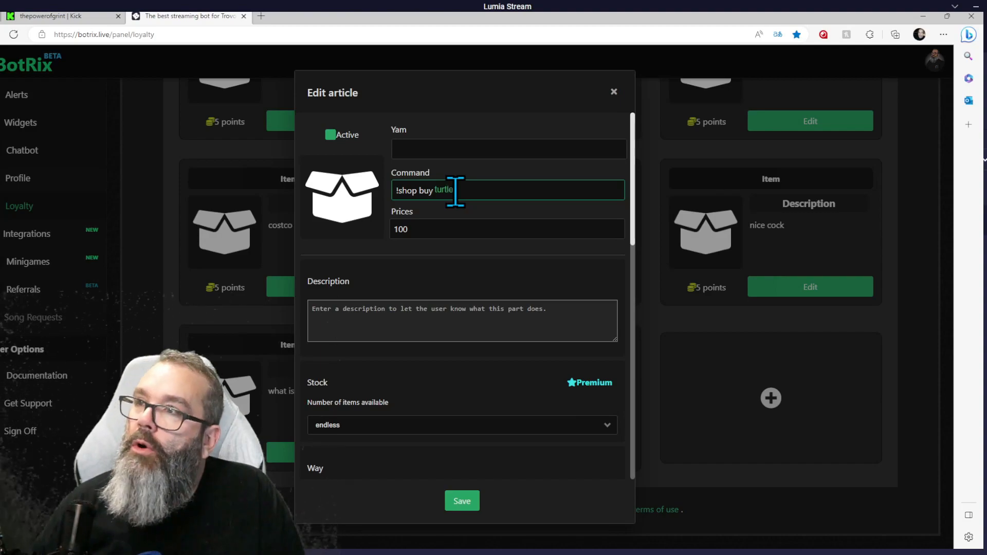
text(laugh)
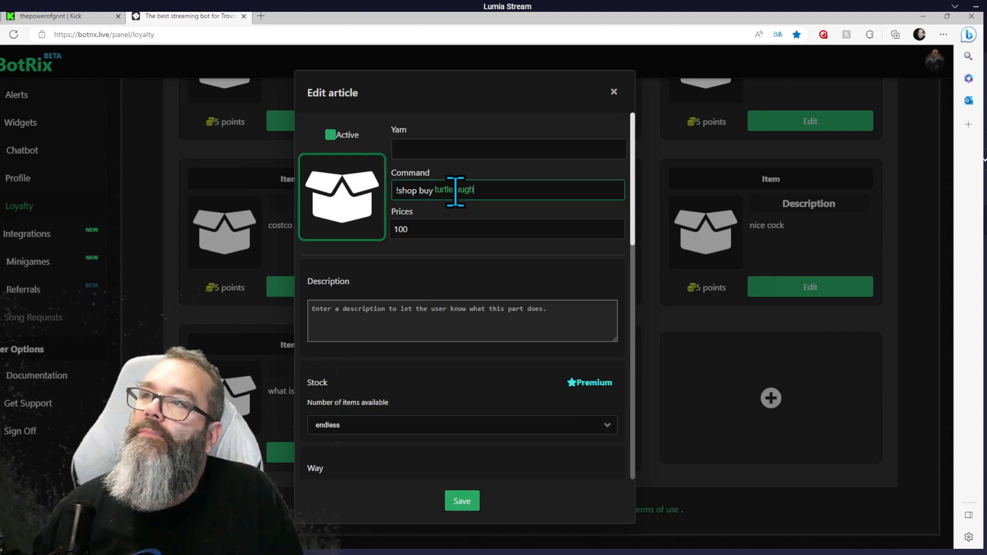
Step: Set the item's price to 5 and its description to "Turtle laughing while being cleaned"
click(464, 227)
drag(413, 233, 374, 247)
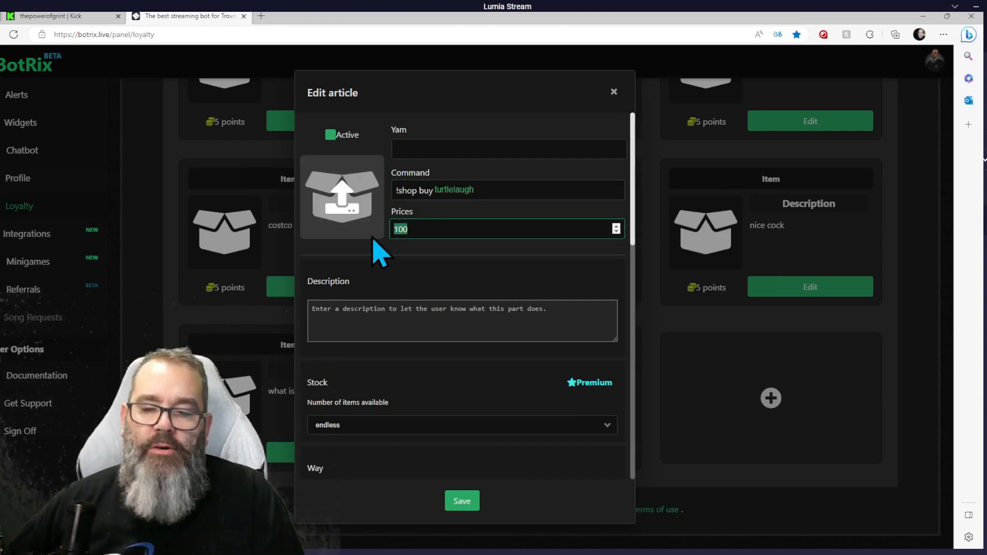
text(5)
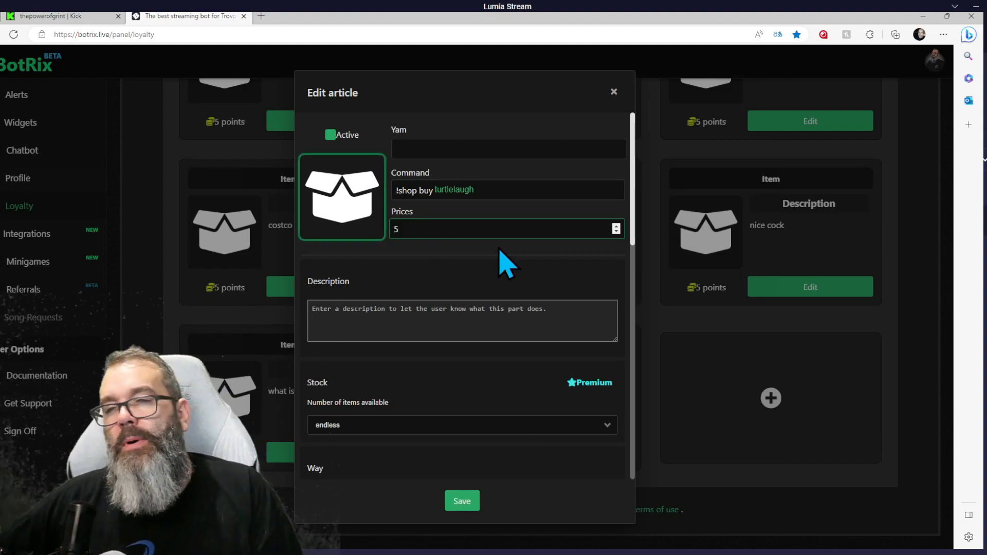
click(434, 309)
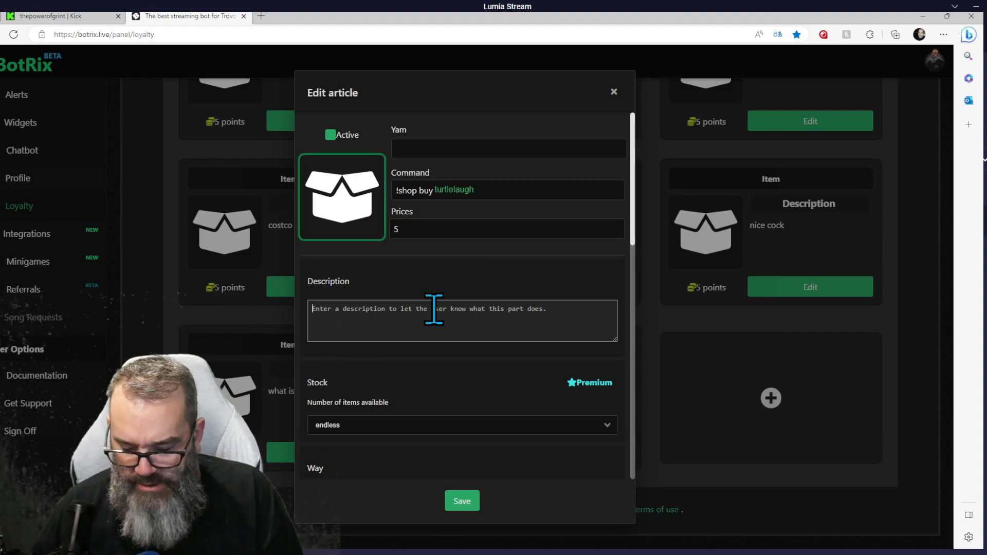
text(Turtle laughing w)
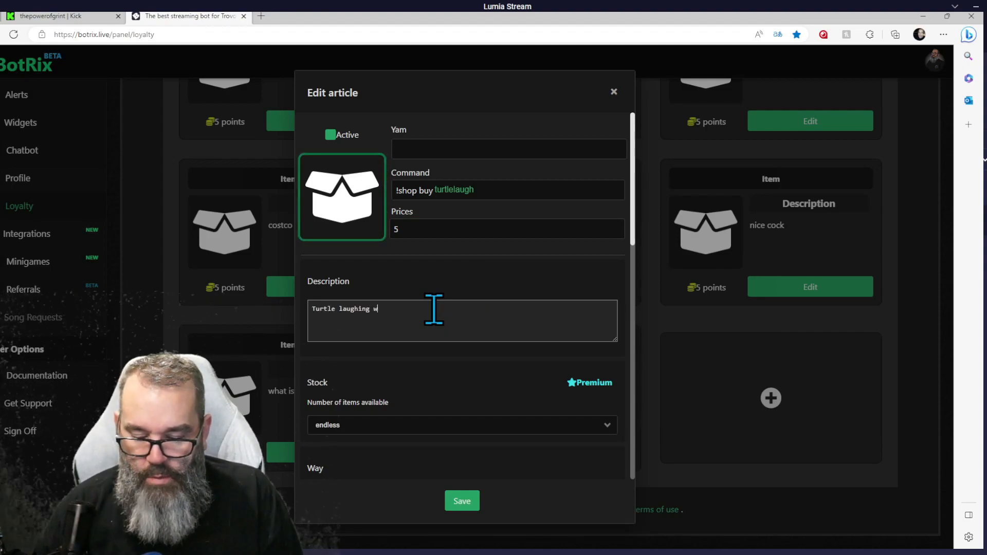
text(hile being cleaned)
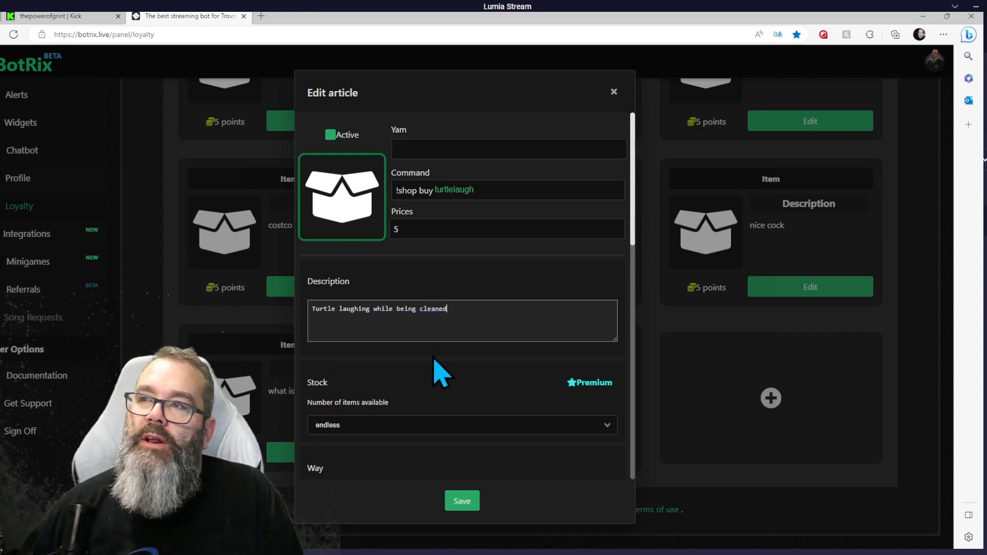
Step: Change the item's action from Picture to Message
scroll(434, 406, down, 3)
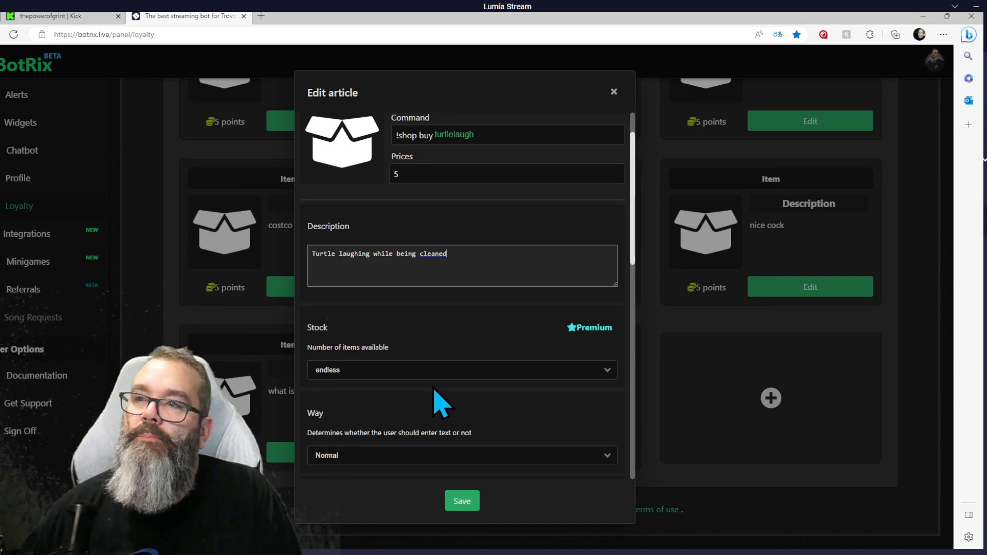
click(336, 315)
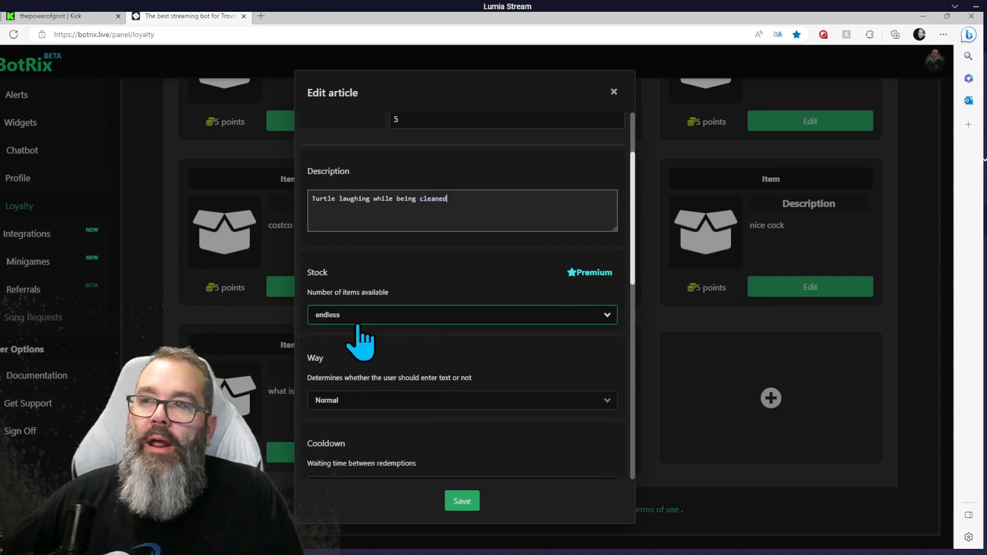
scroll(404, 355, down, 4)
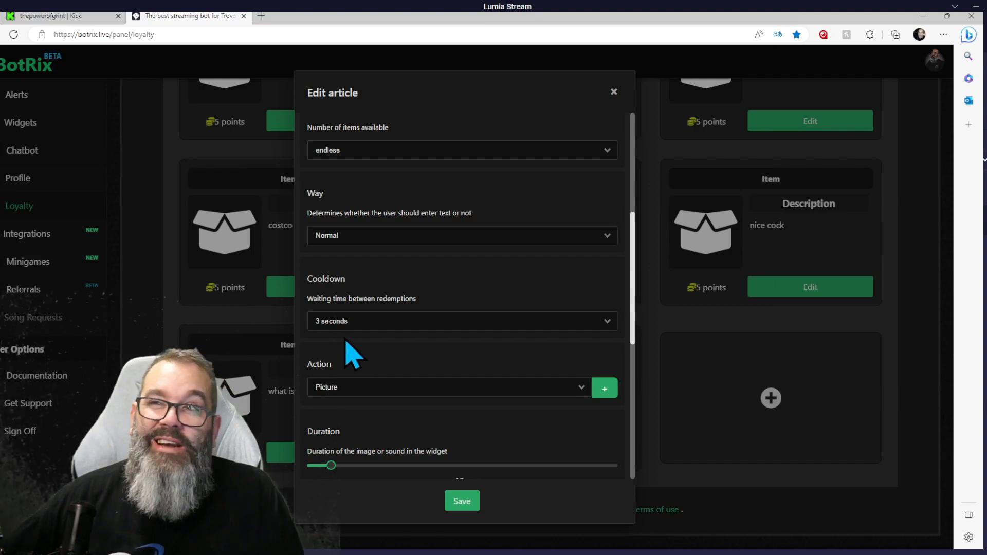
click(379, 383)
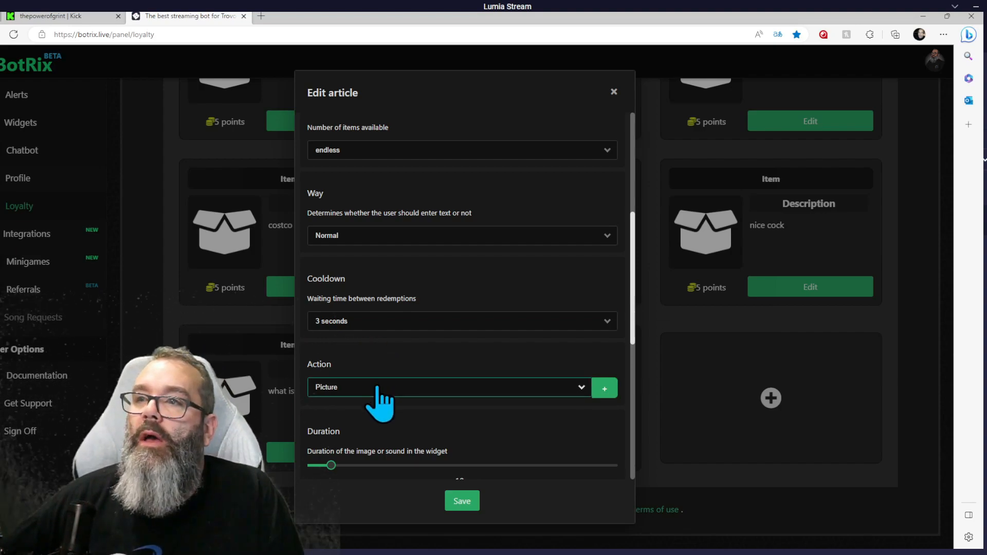
click(358, 430)
Step: Replace the item's redemption message with #laughingturtle and save the shop item
scroll(408, 431, down, 5)
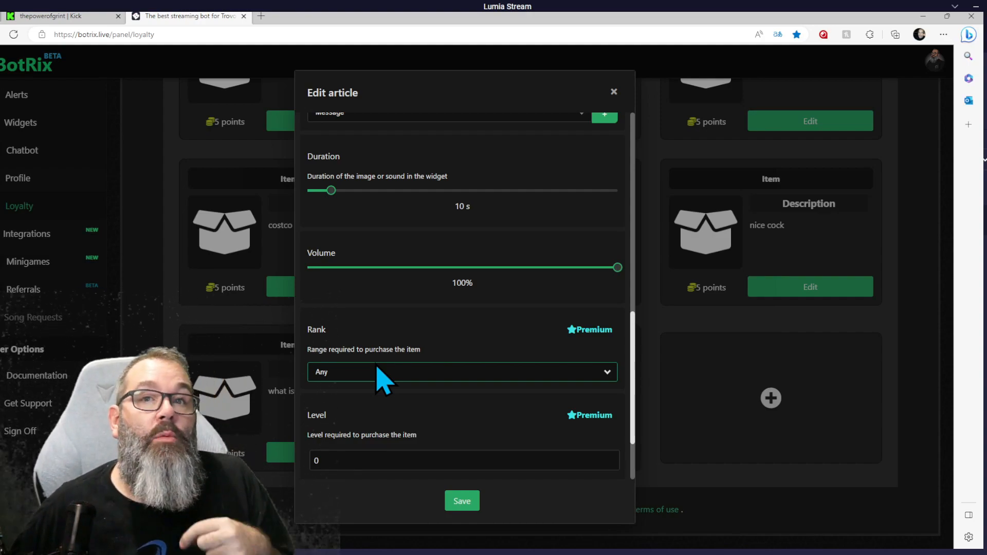
scroll(414, 400, down, 2)
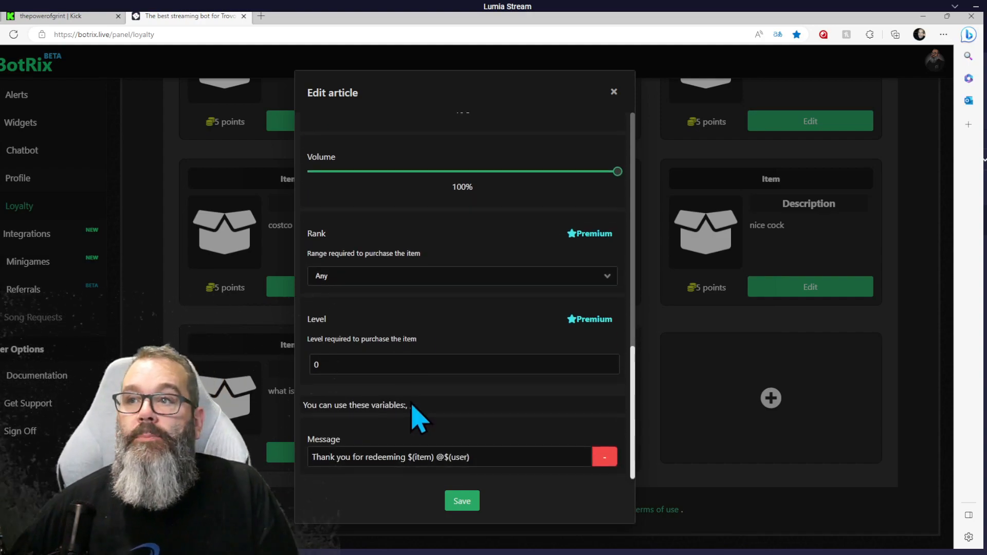
drag(477, 458, 311, 481)
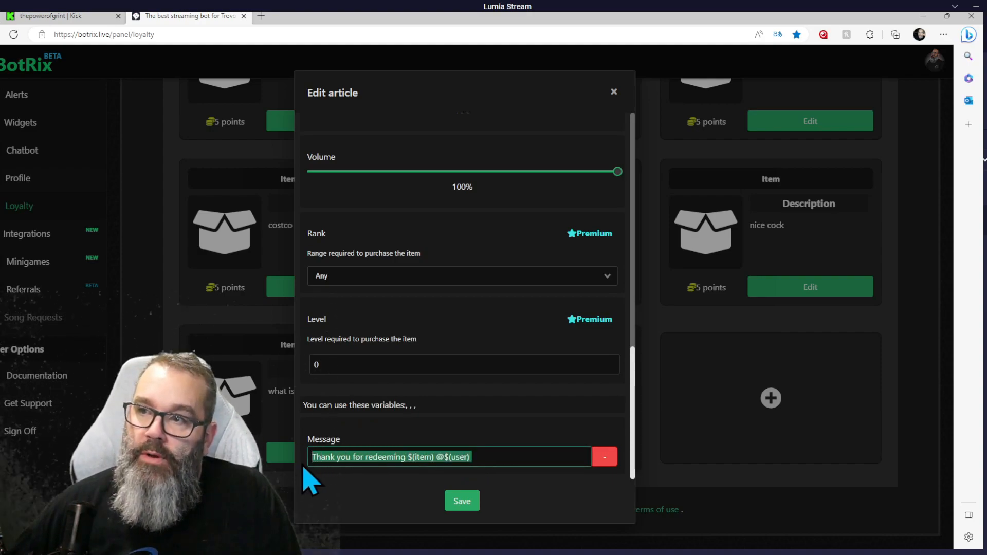
text(#)
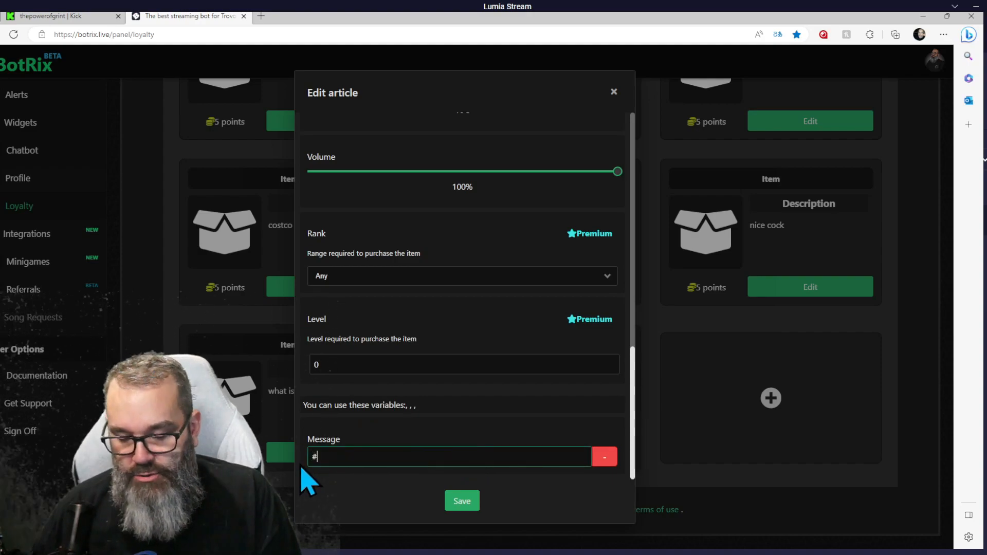
text(laughing)
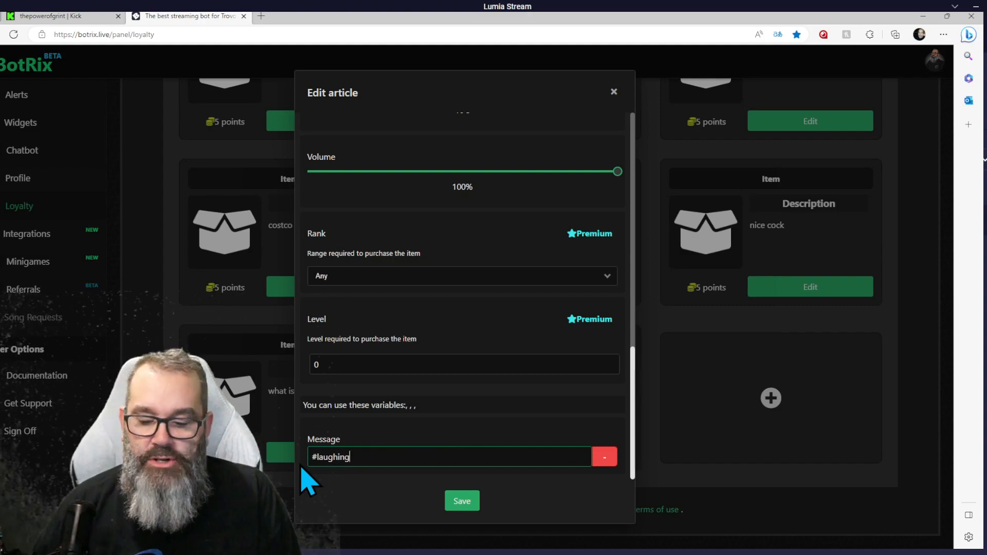
text(turtle)
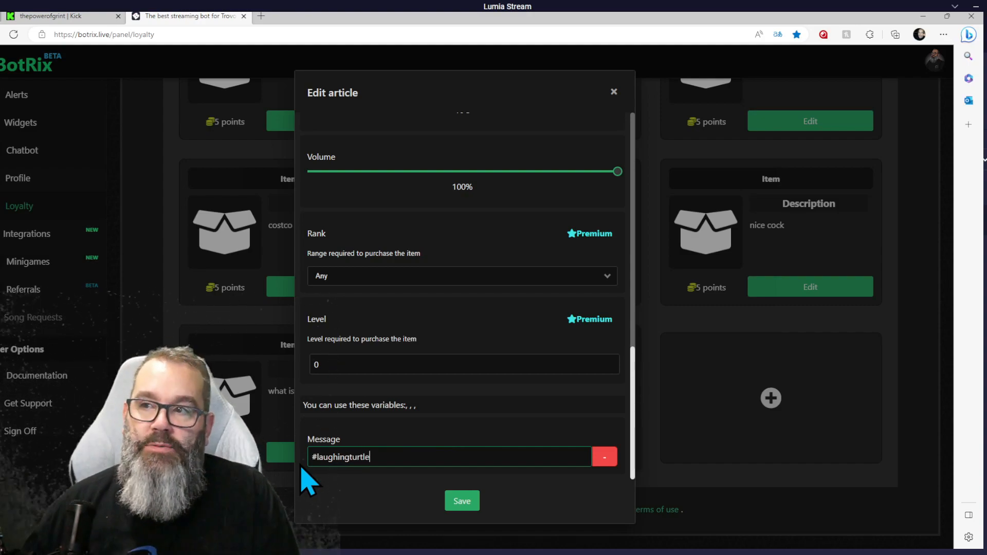
click(457, 506)
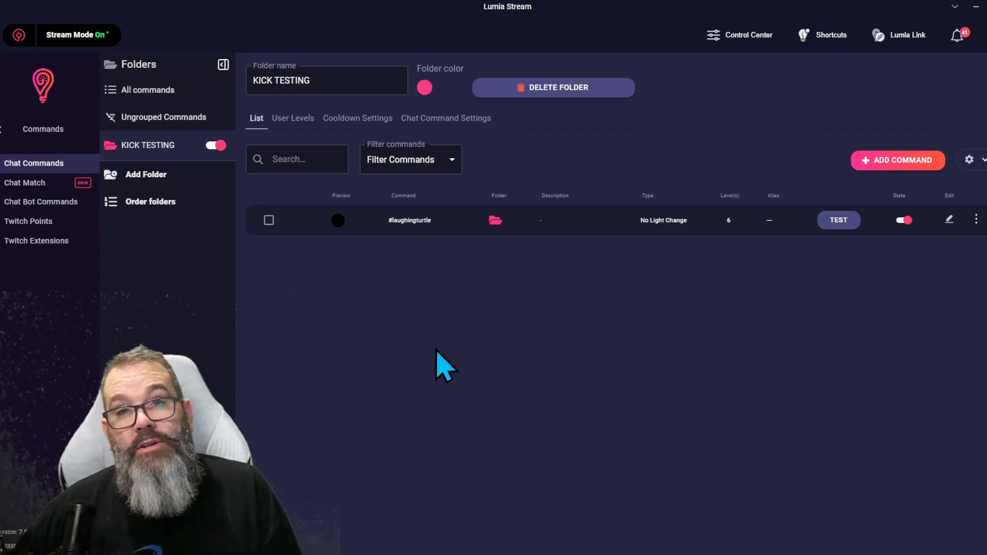
Step: Edit the laughingturtle command to uncheck the VIPS and Subscriber user levels, apply, and refresh Lumia Stream
click(950, 220)
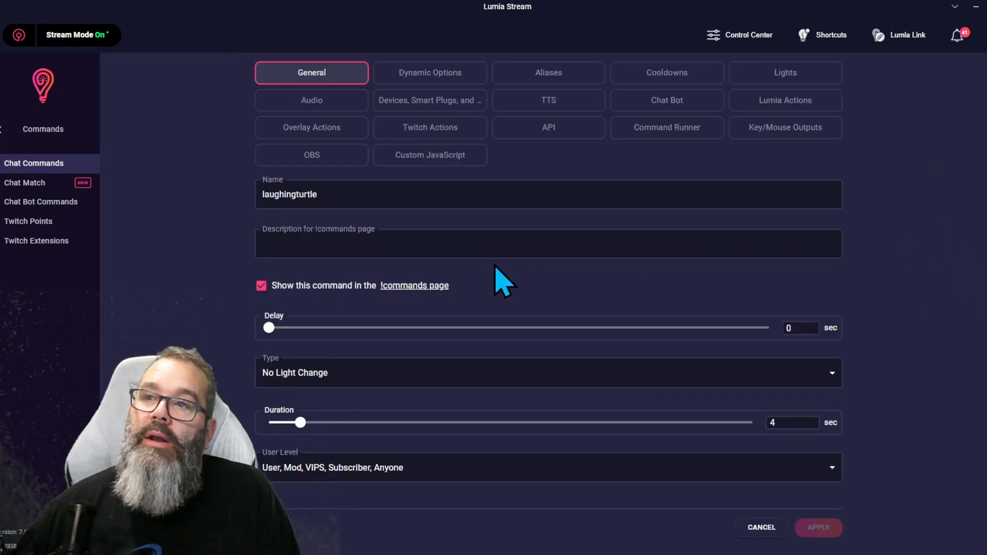
click(401, 475)
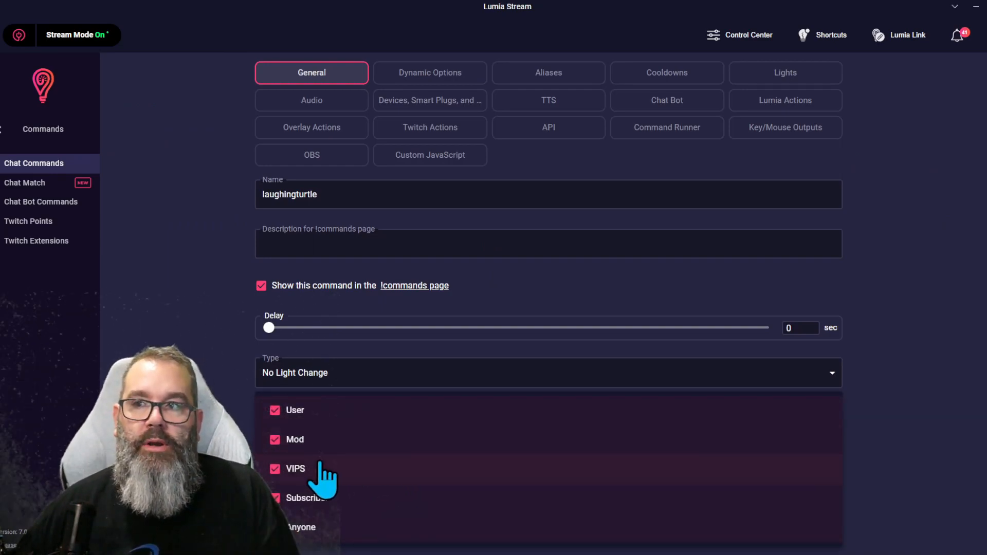
click(276, 469)
click(275, 498)
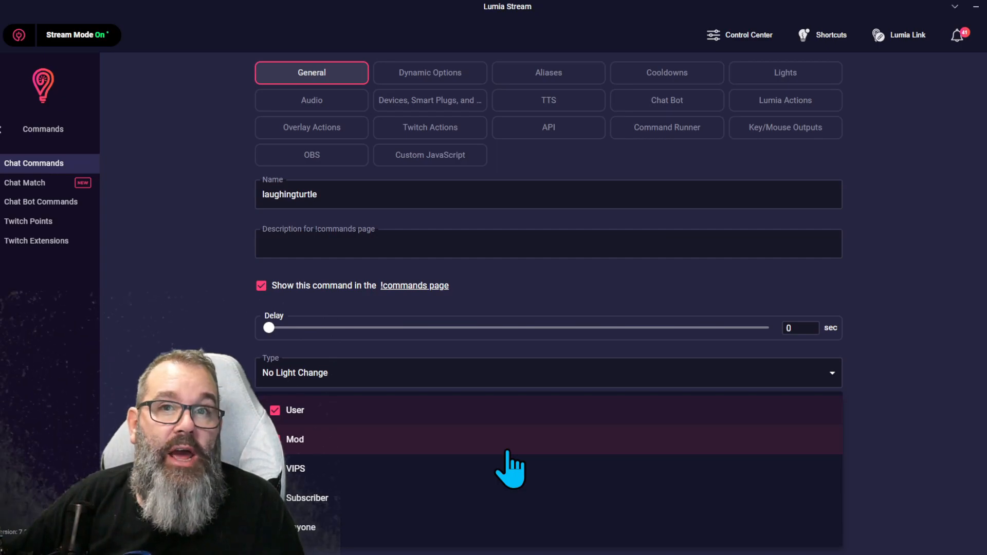
click(902, 455)
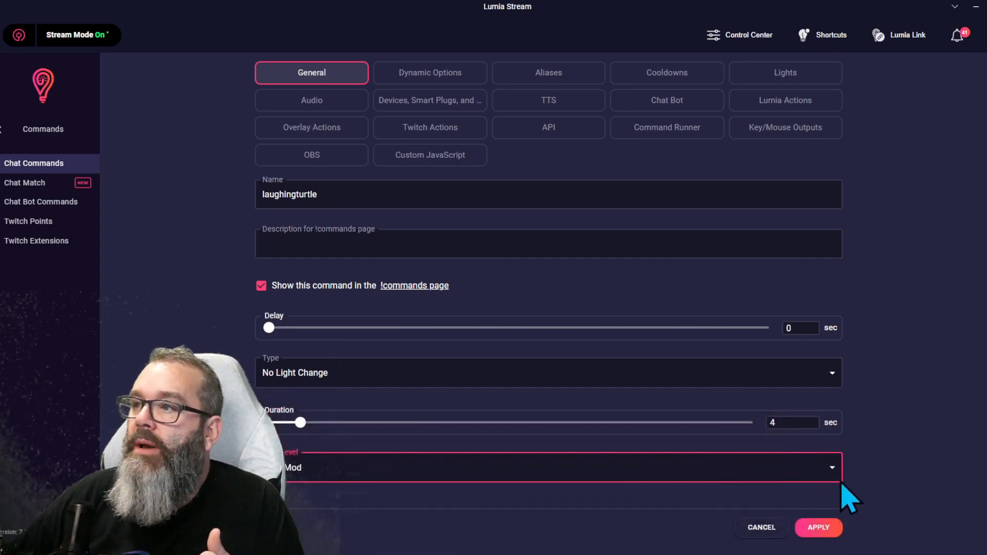
click(822, 528)
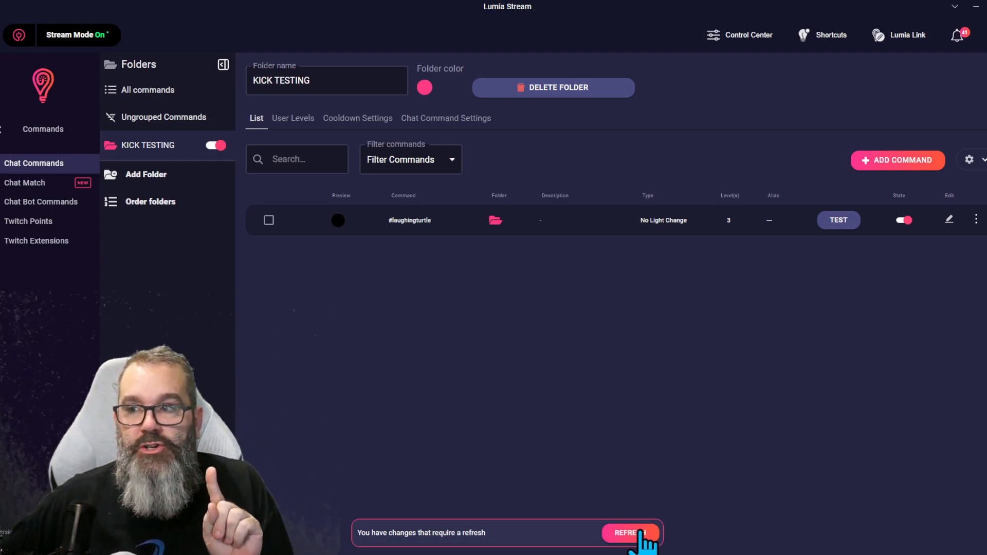
click(639, 534)
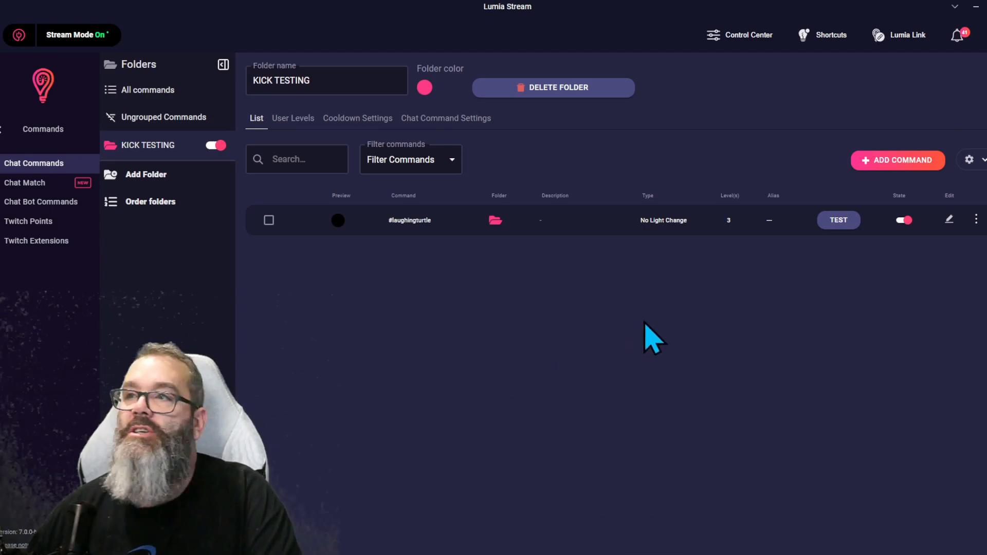